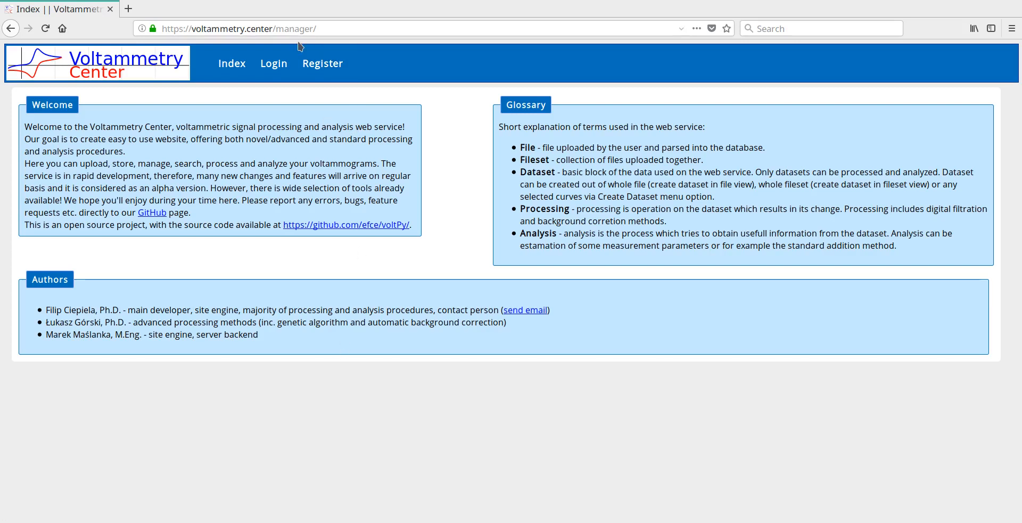
Log in to the Voltammetry Center with the account's username and password
left_click(337, 71)
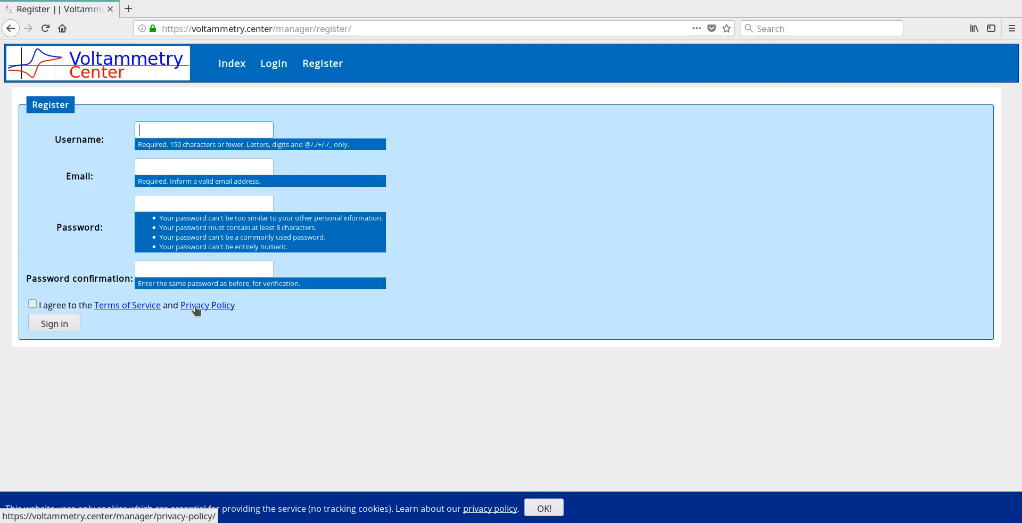
left_click(273, 66)
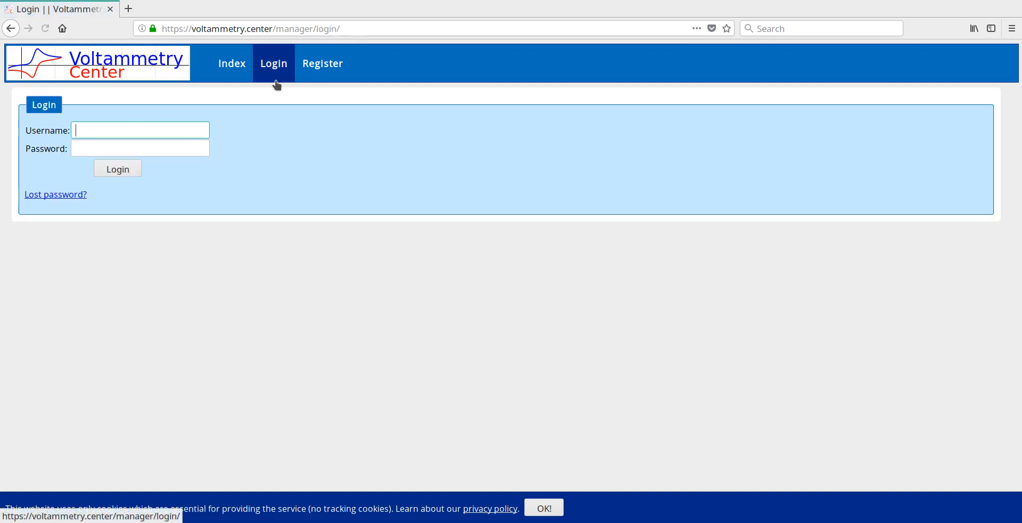
left_click(142, 128)
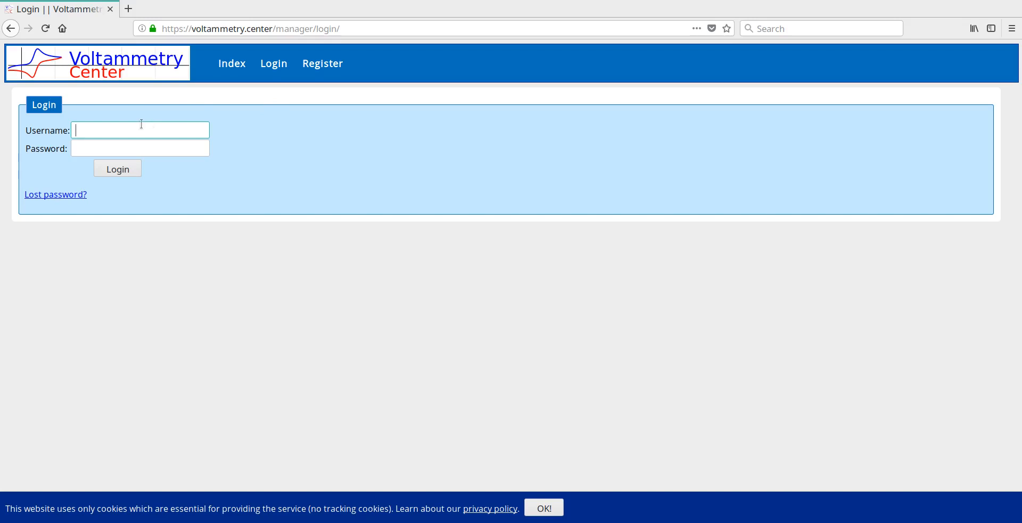
type("fc")
key("Tab")
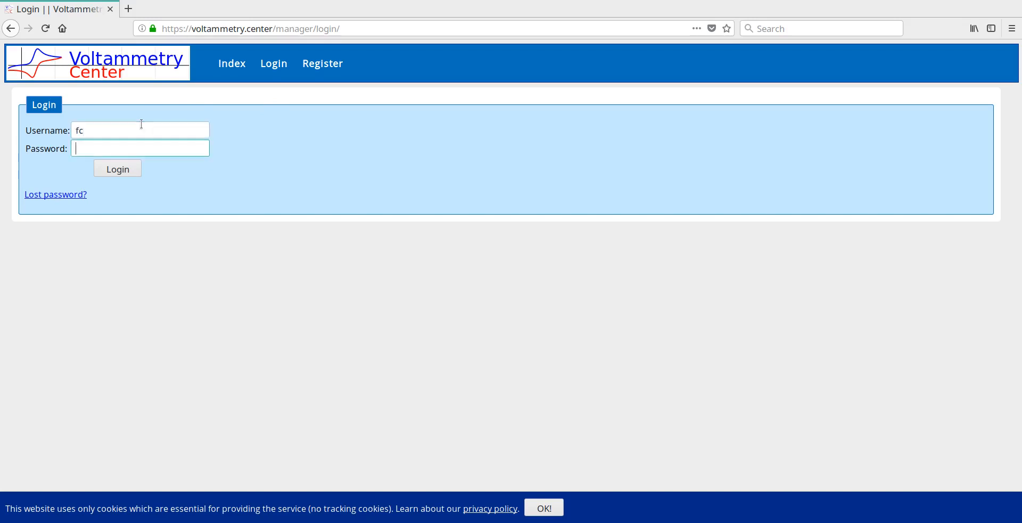
type("•••••••••")
left_click(118, 170)
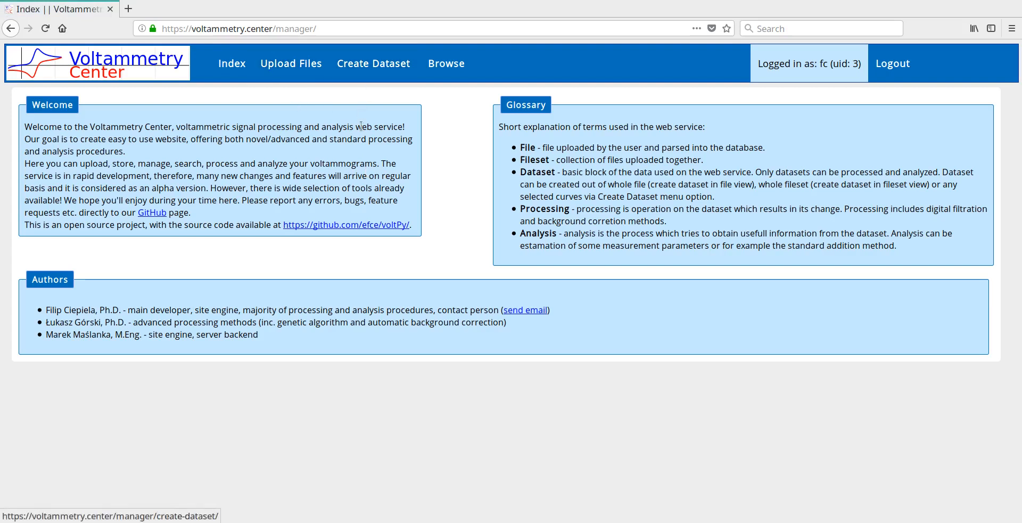
Browse the second page of stored files, open the fecn.volt entry with Id 22, and return to the file list
mouse_move(450, 70)
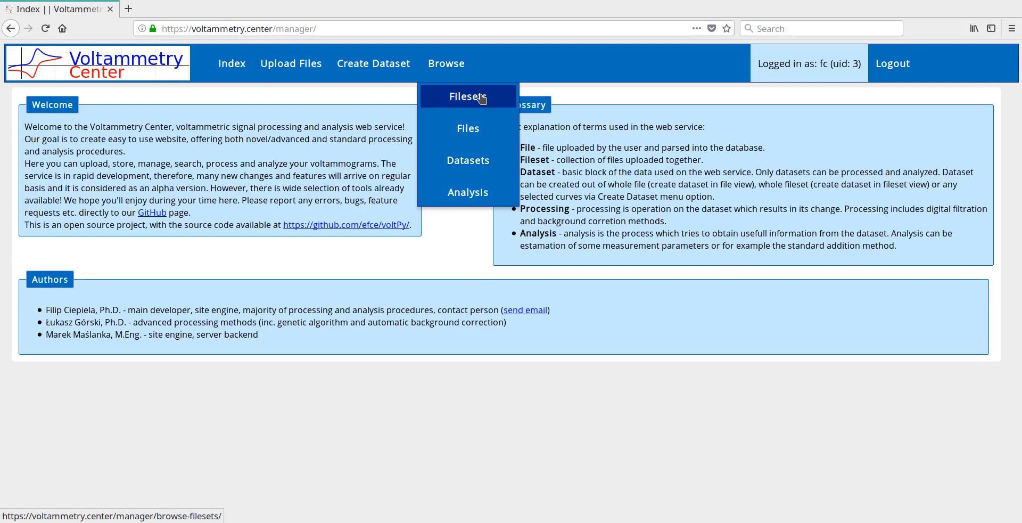
left_click(477, 129)
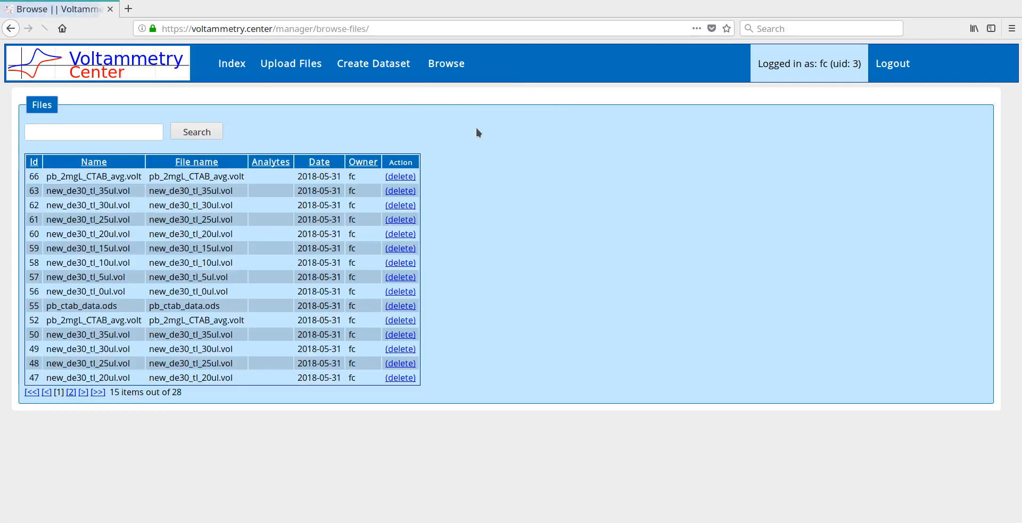
left_click(70, 394)
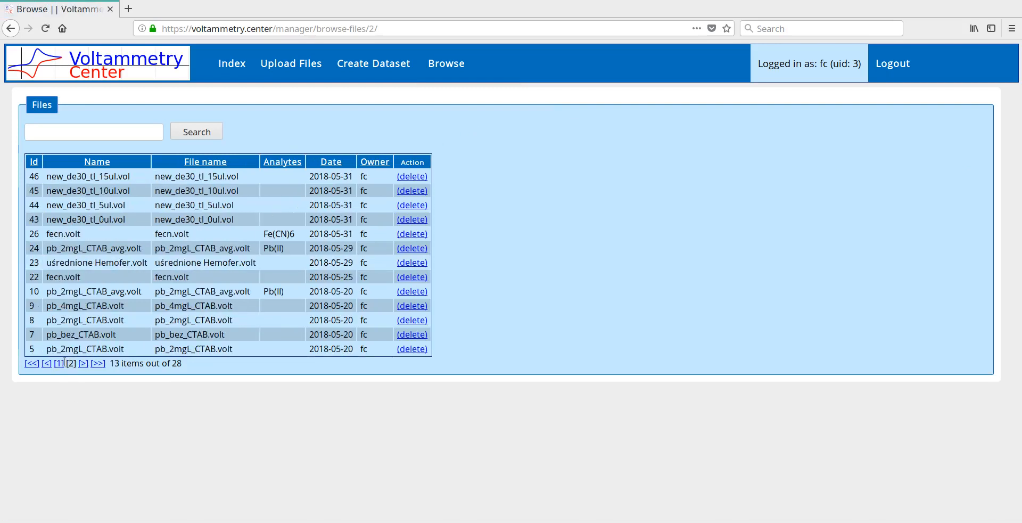
left_click(122, 282)
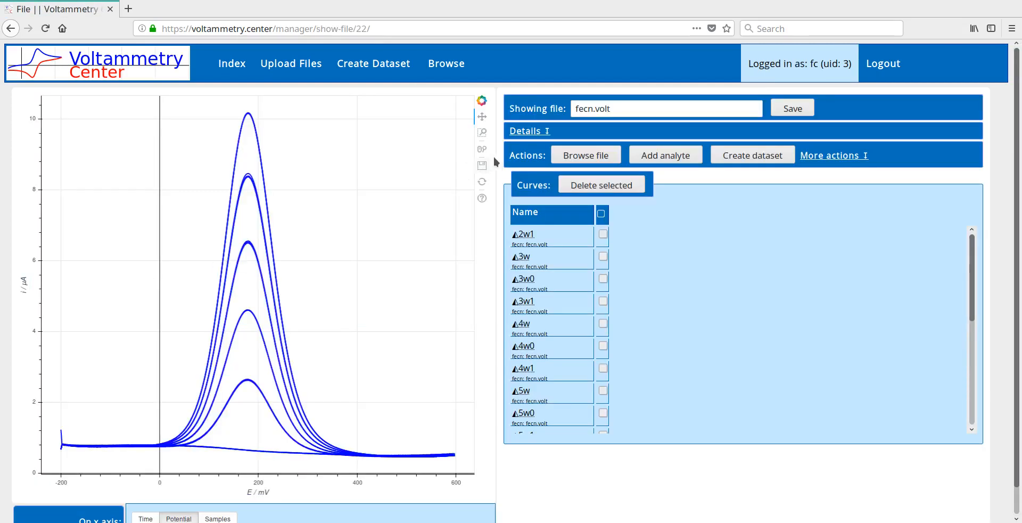
left_click(585, 155)
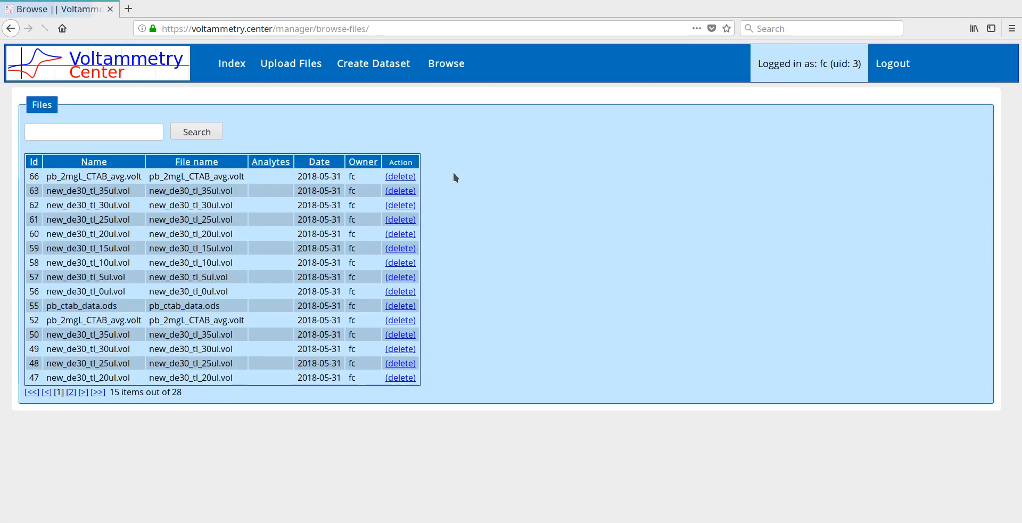
Search the stored files for "pb", and reset the list to all files with an empty search
left_click(137, 129)
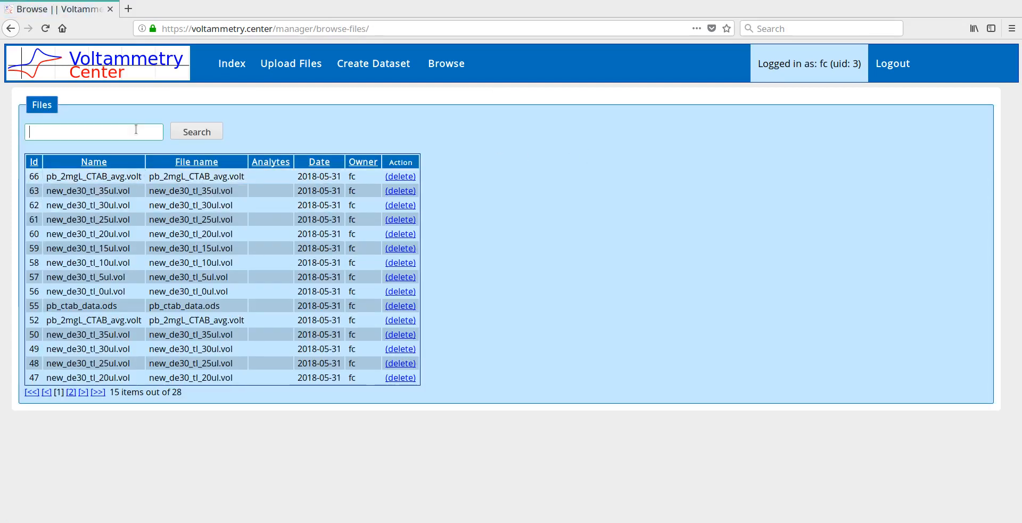
type("p")
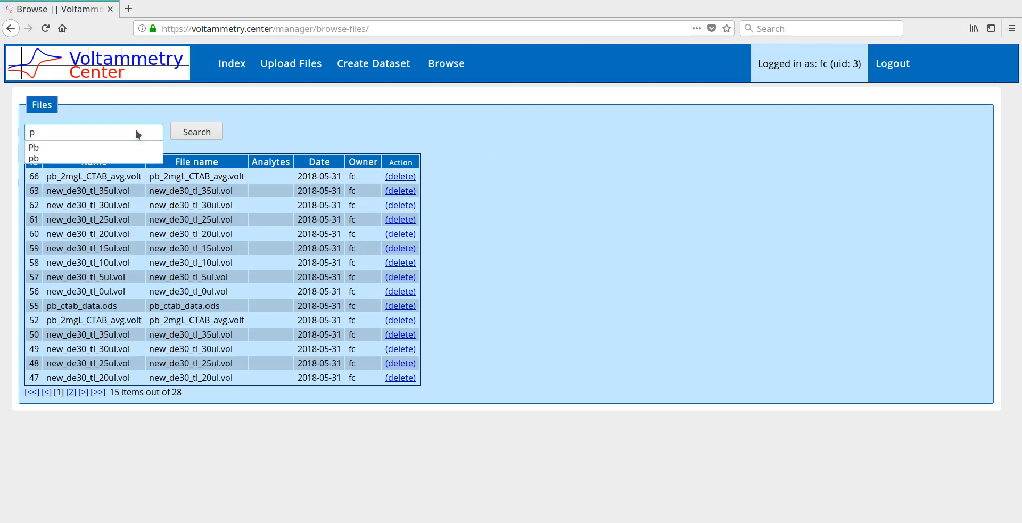
type("b")
left_click(187, 132)
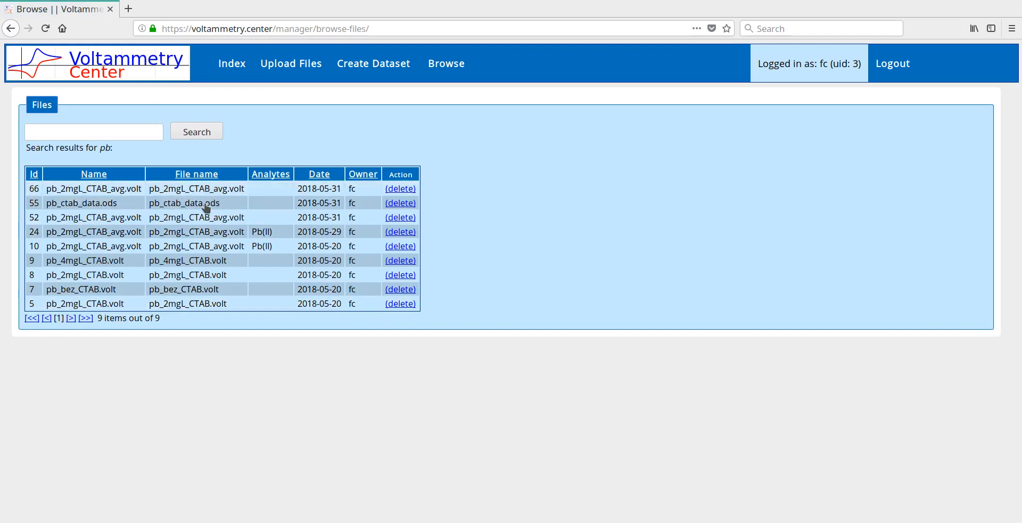
left_click(194, 133)
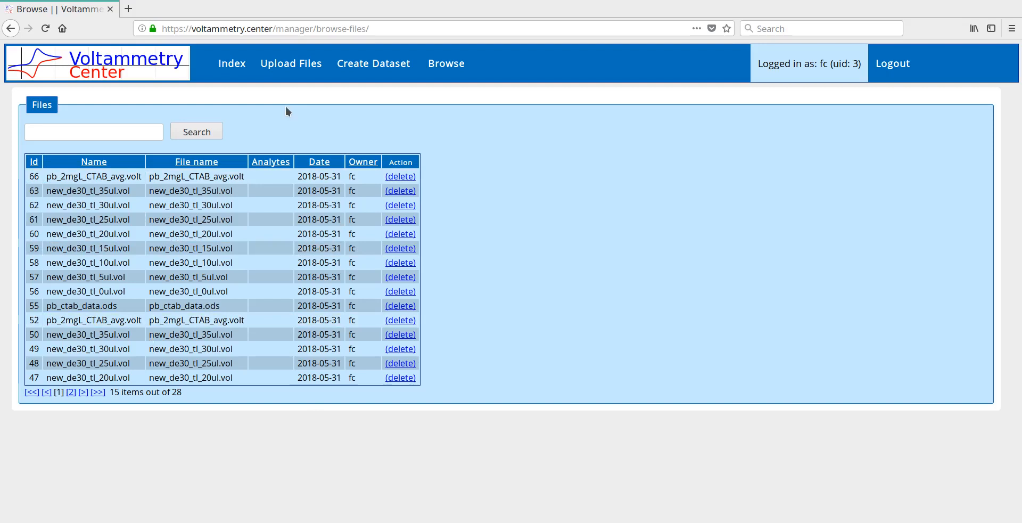
Start a new file upload and select the range new_de30_tl_0ul.vol to new_de30_tl_35ul.vol in the demo_files folder
left_click(294, 78)
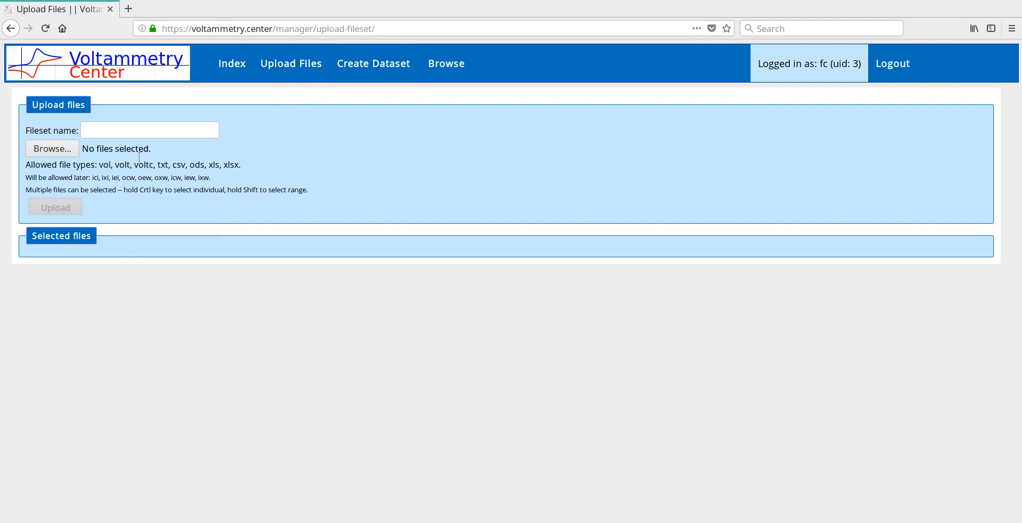
left_click(67, 153)
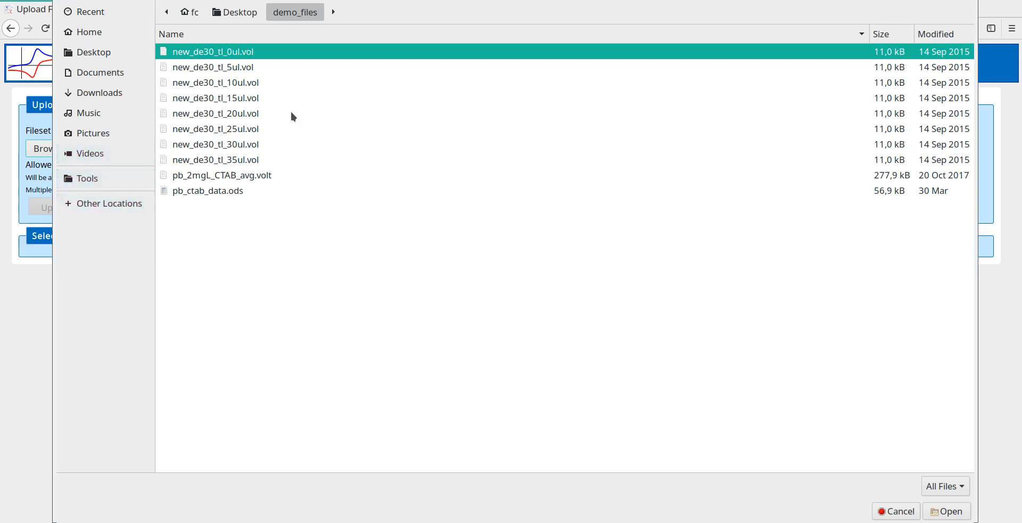
left_click(253, 161, "shift")
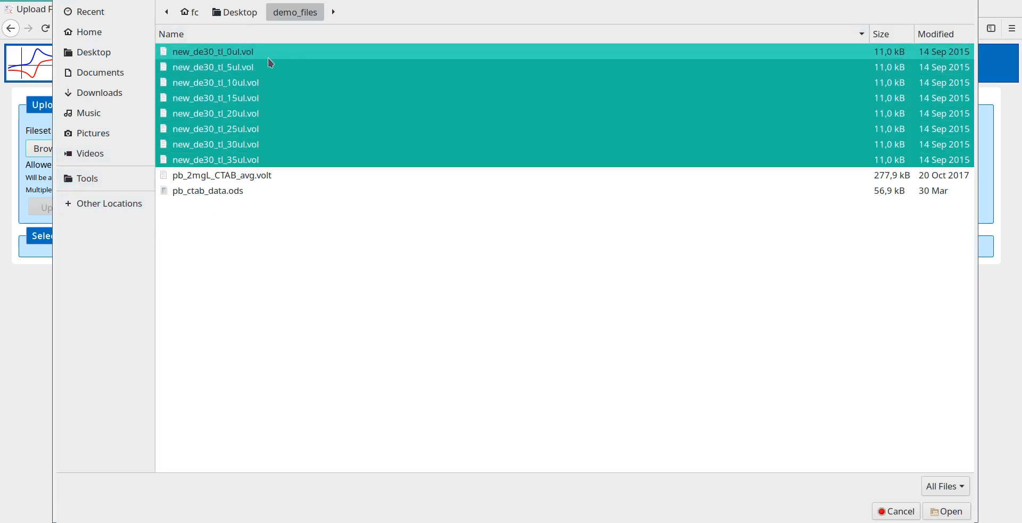
Select only the individual files new_de30_tl_0ul.vol, new_de30_tl_10ul.vol, new_de30_tl_20ul.vol and new_de30_tl_30ul.vol
left_click(238, 121)
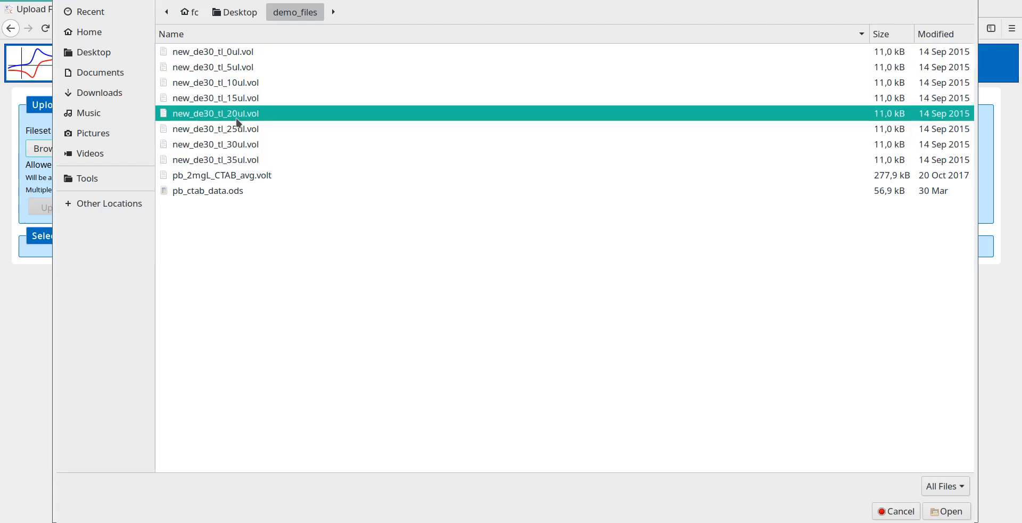
left_click(252, 145, "ctrl")
left_click(248, 82, "ctrl")
left_click(245, 58, "ctrl")
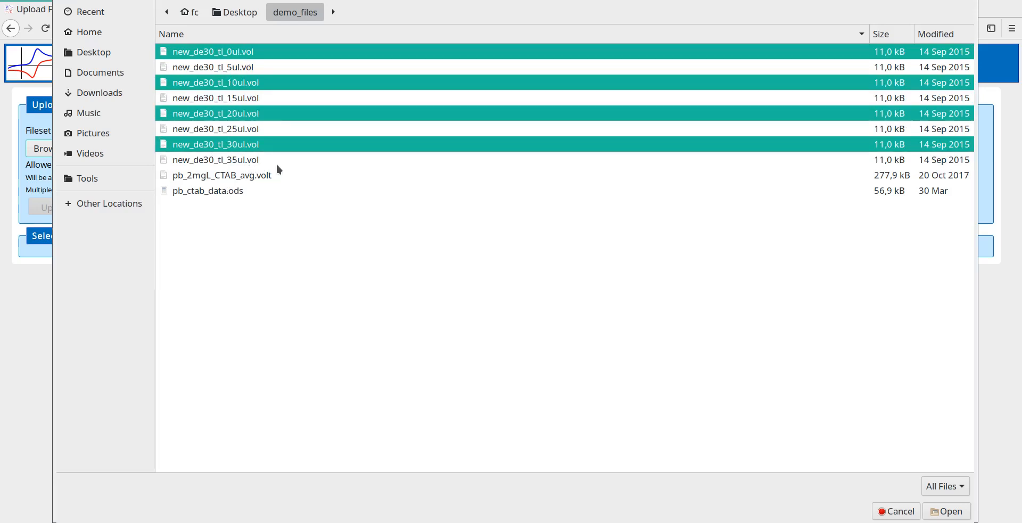
Choose all eight files from new_de30_tl_0ul.vol to new_de30_tl_35ul.vol for the upload and look over the selected files
left_click(277, 162)
left_click(230, 52, "shift")
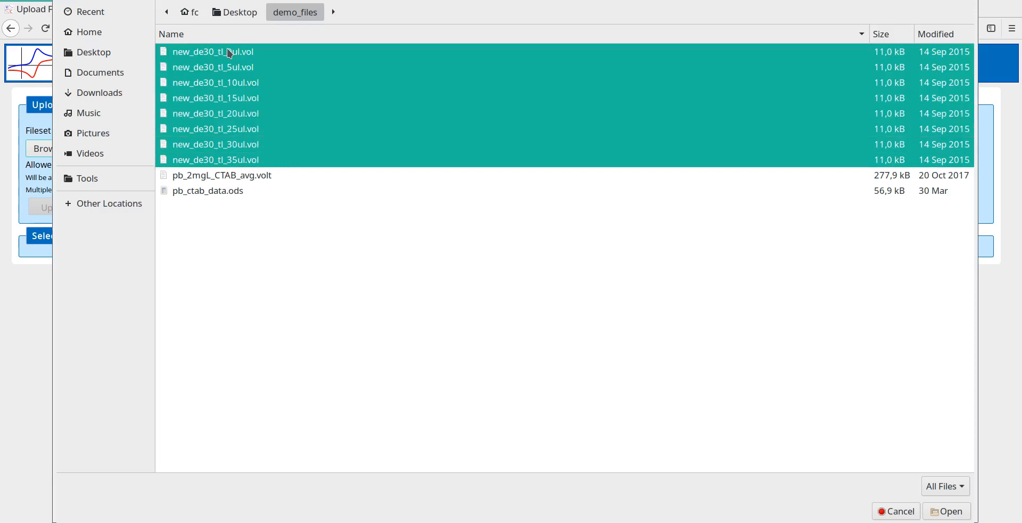
left_click(950, 513)
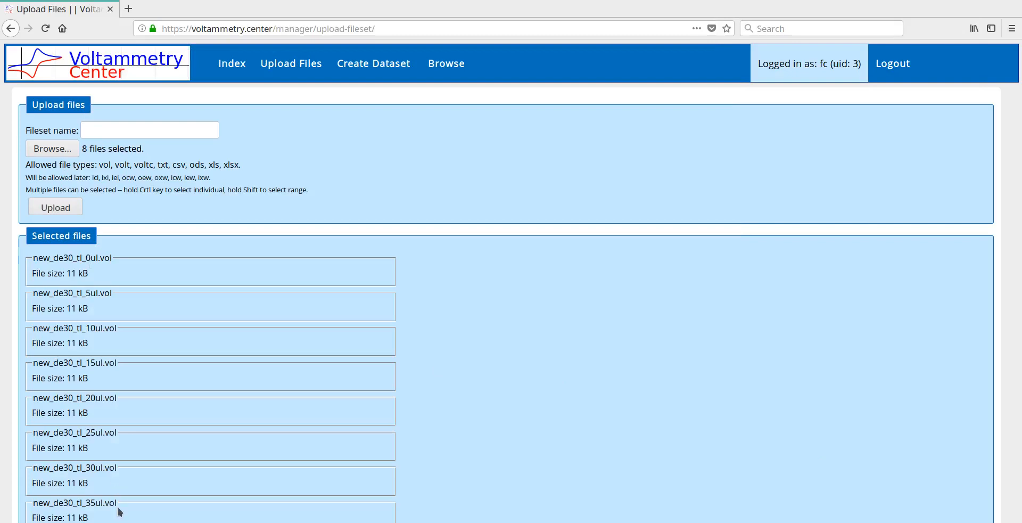
left_click_drag(117, 508, 57, 253)
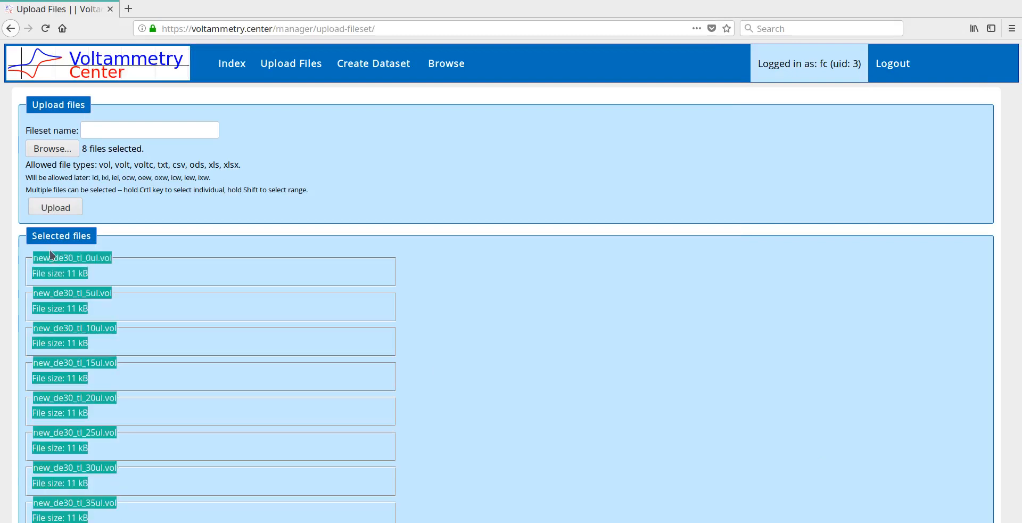
left_click(50, 251)
Name the fileset "Tl on Bi" and upload the selected files
left_click(85, 129)
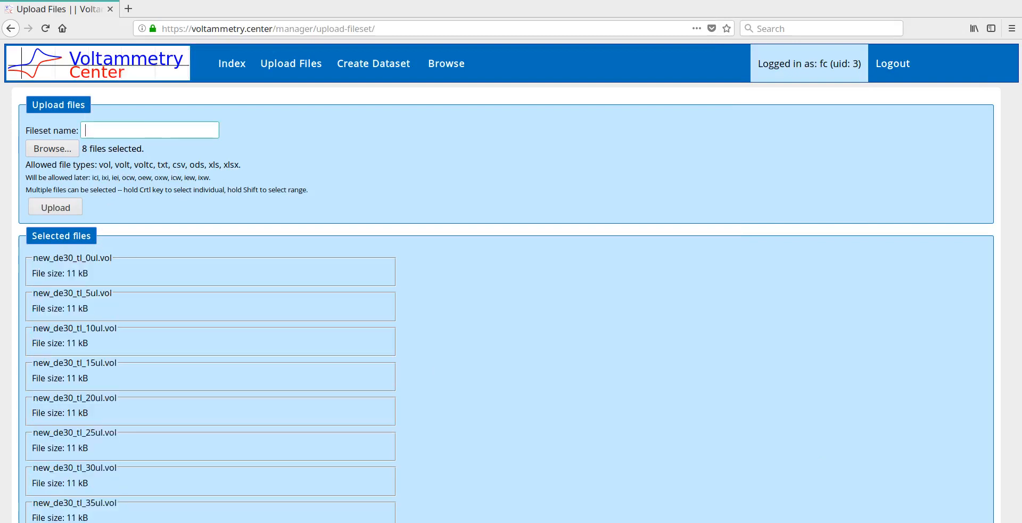
type("T")
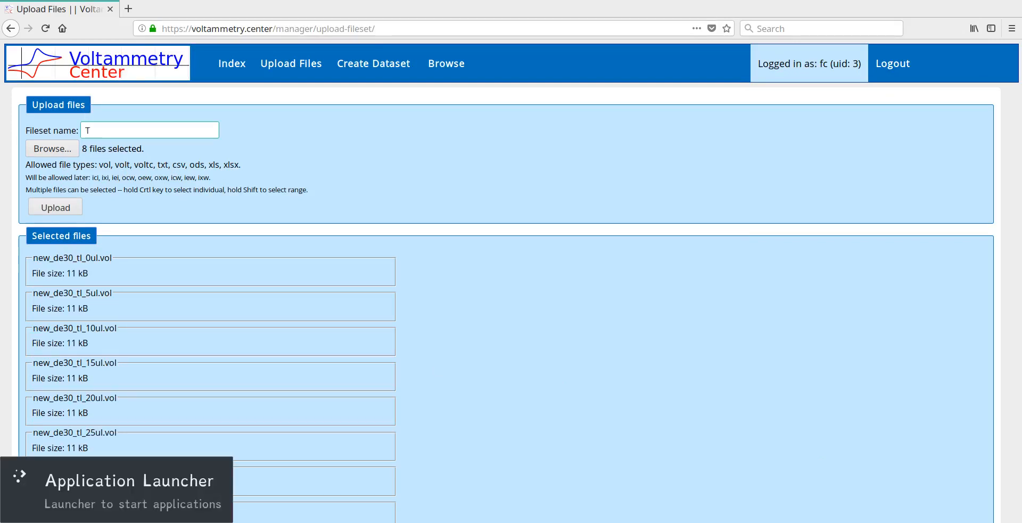
type("l on")
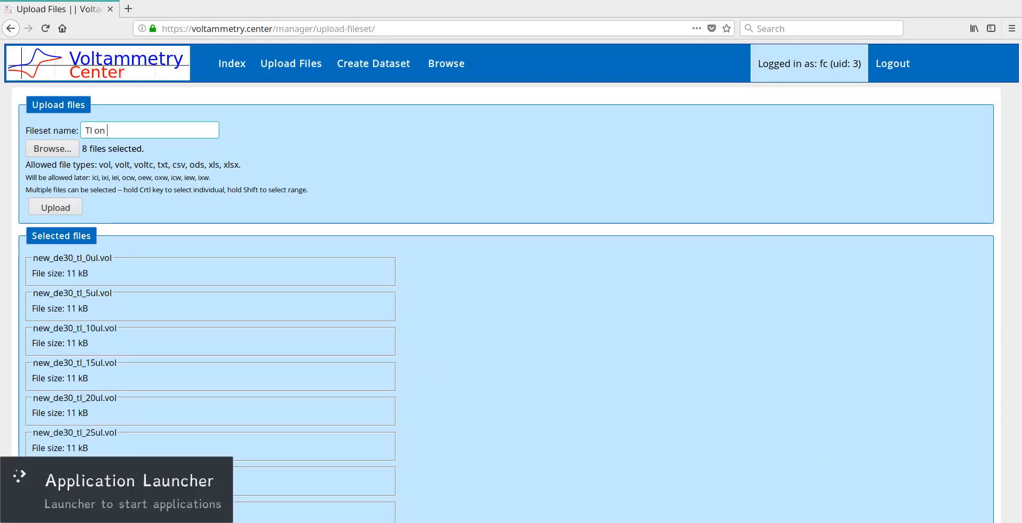
type(" Bi")
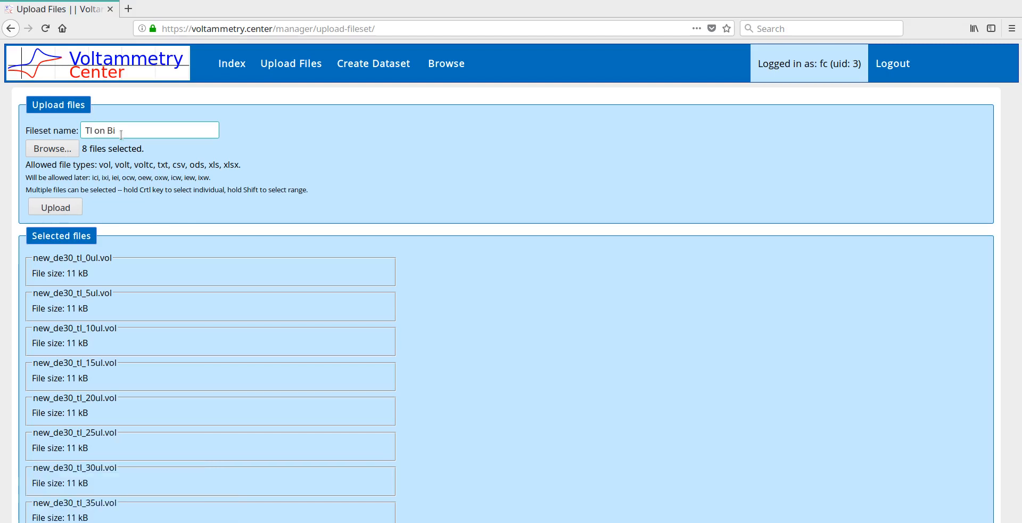
left_click_drag(117, 132, 146, 125)
left_click(74, 209)
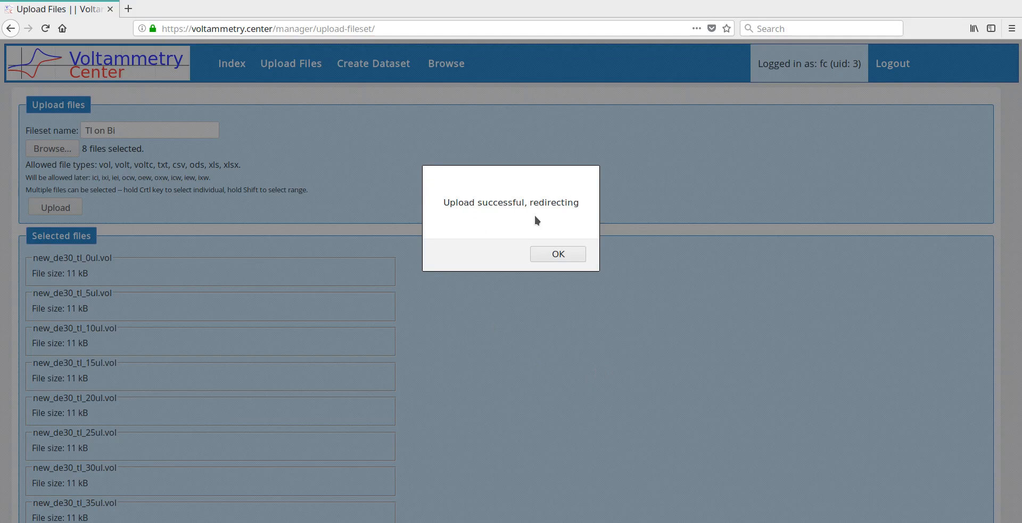
left_click(573, 252)
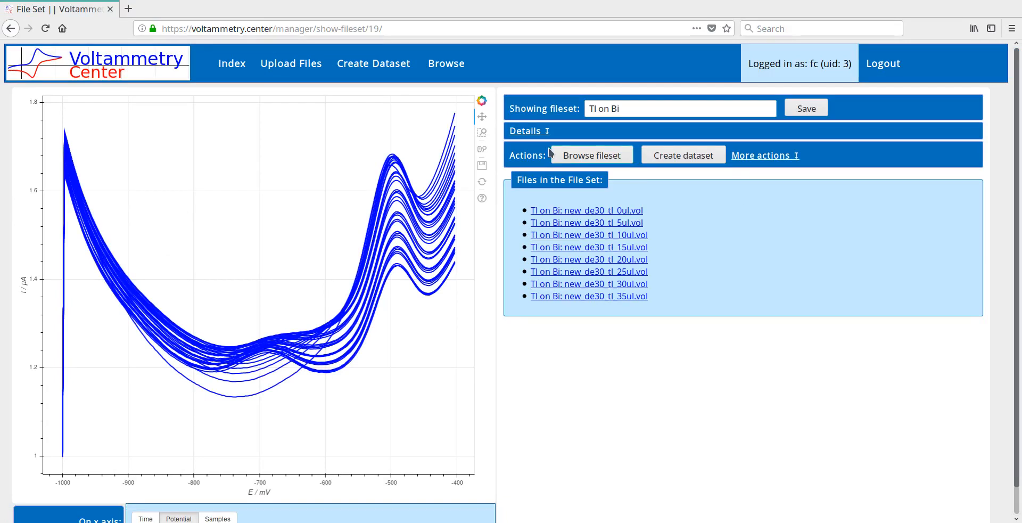
Review the uploaded fileset's details, and save the fileset under the new name "Tl on Bi2"
left_click(535, 131)
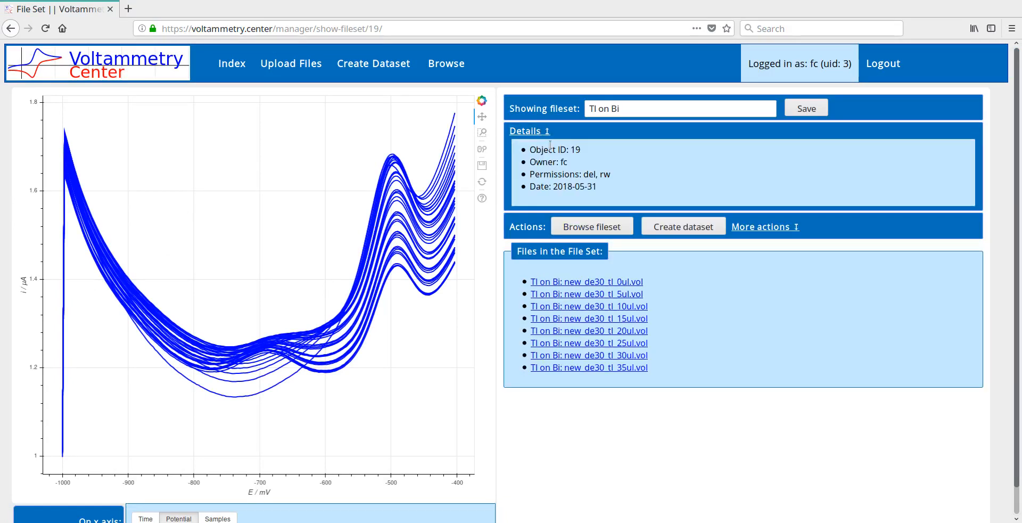
left_click(535, 131)
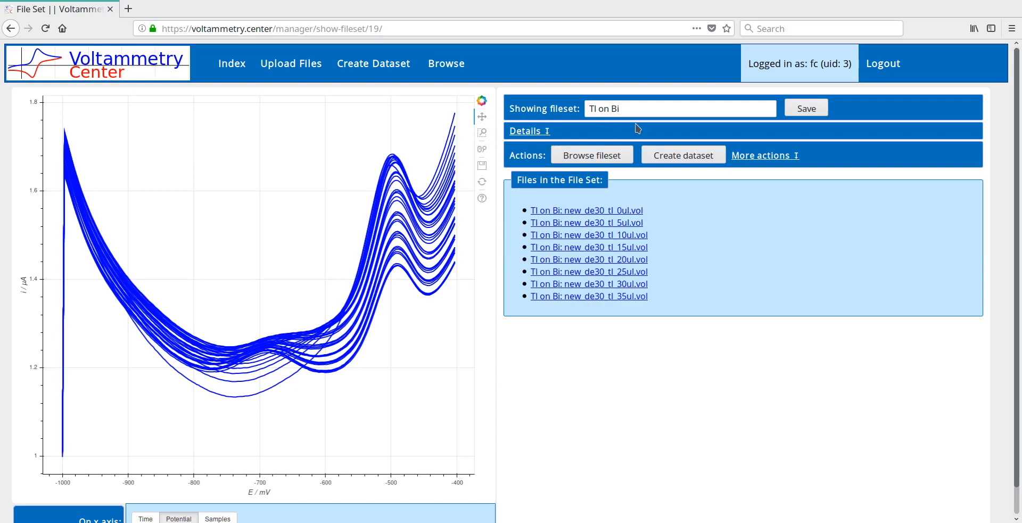
left_click(655, 108)
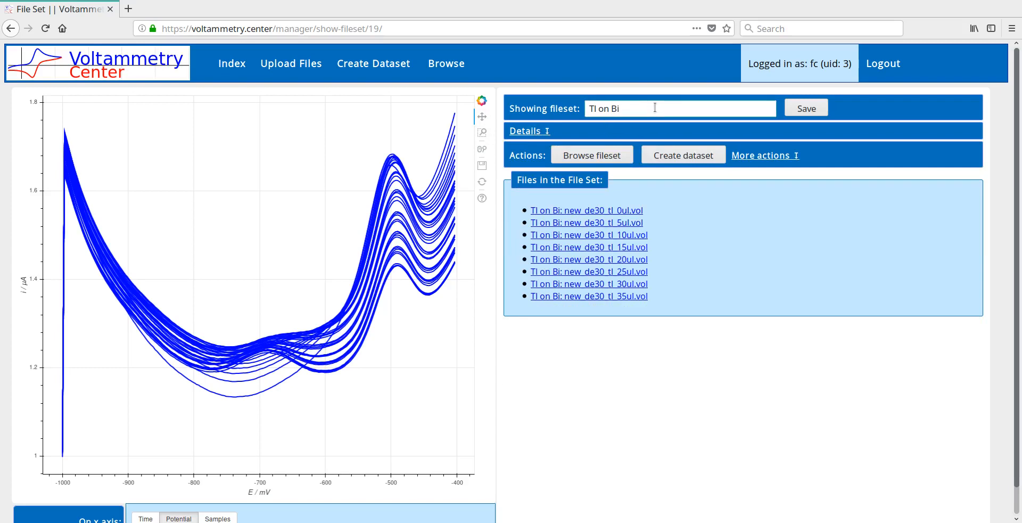
type("2")
left_click(804, 110)
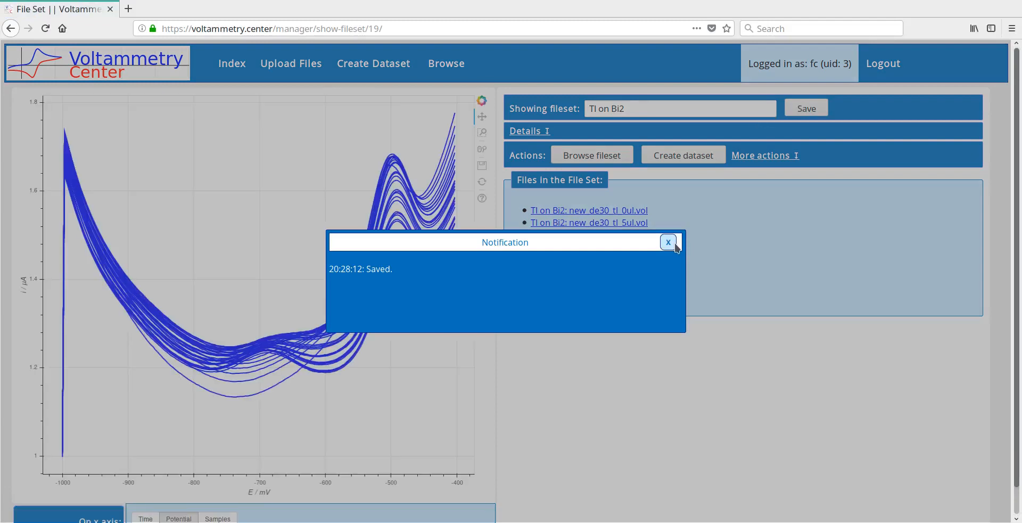
left_click(668, 242)
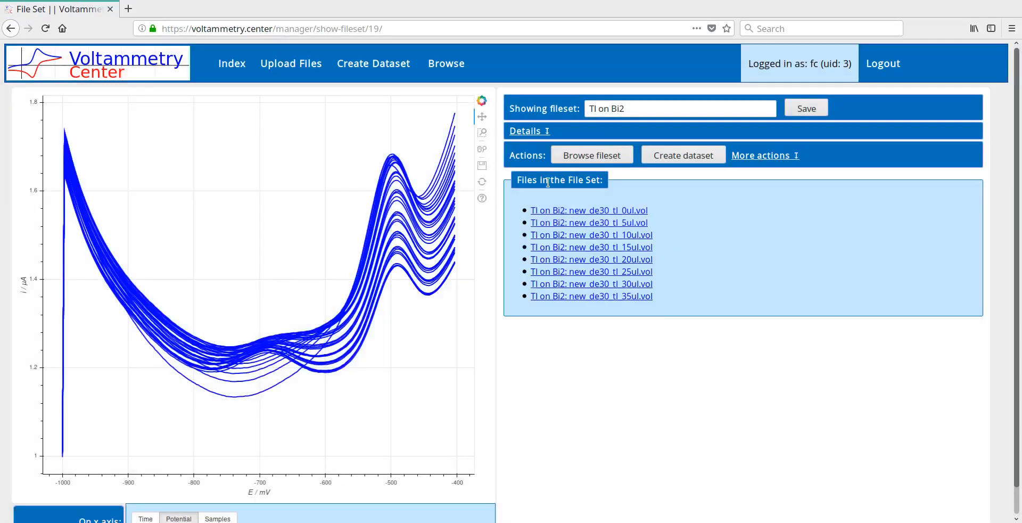
left_click_drag(700, 302, 633, 184)
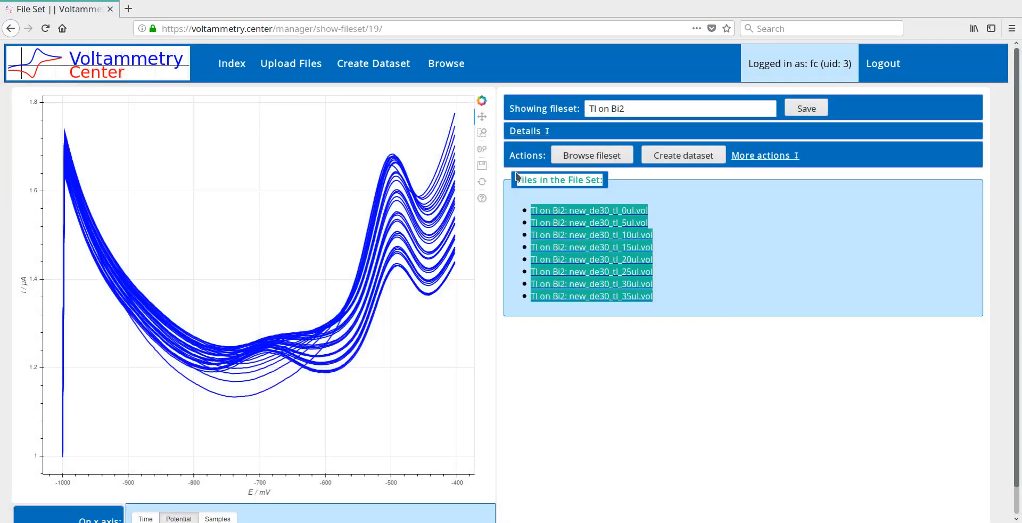
left_click(643, 186)
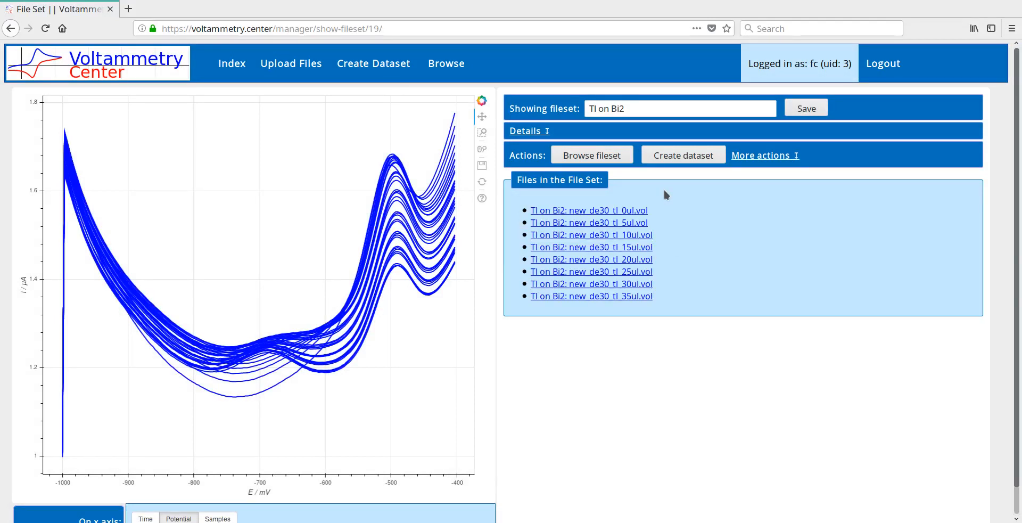
Look over the curves of new_de30_tl_0ul.vol, and create a dataset from the whole Tl on Bi2 fileset
left_click(644, 211)
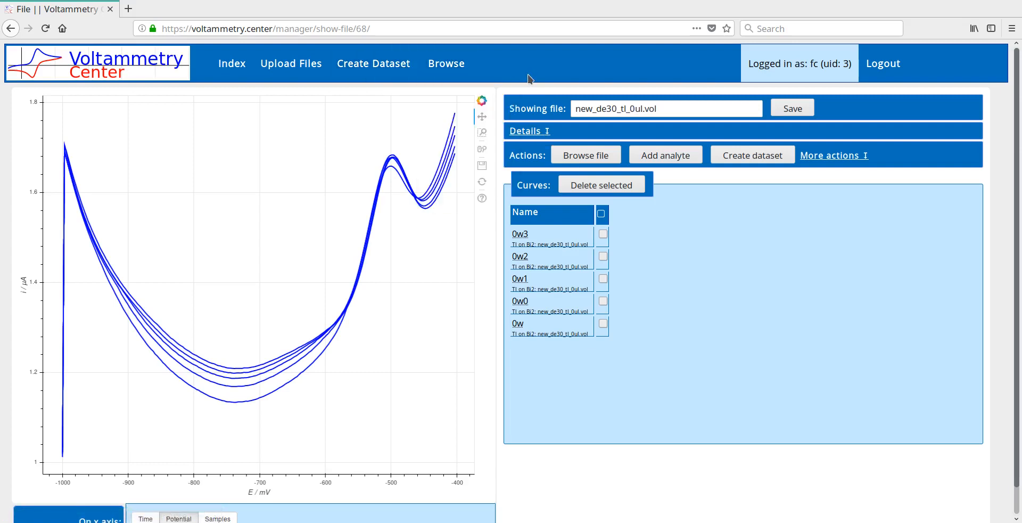
left_click(11, 28)
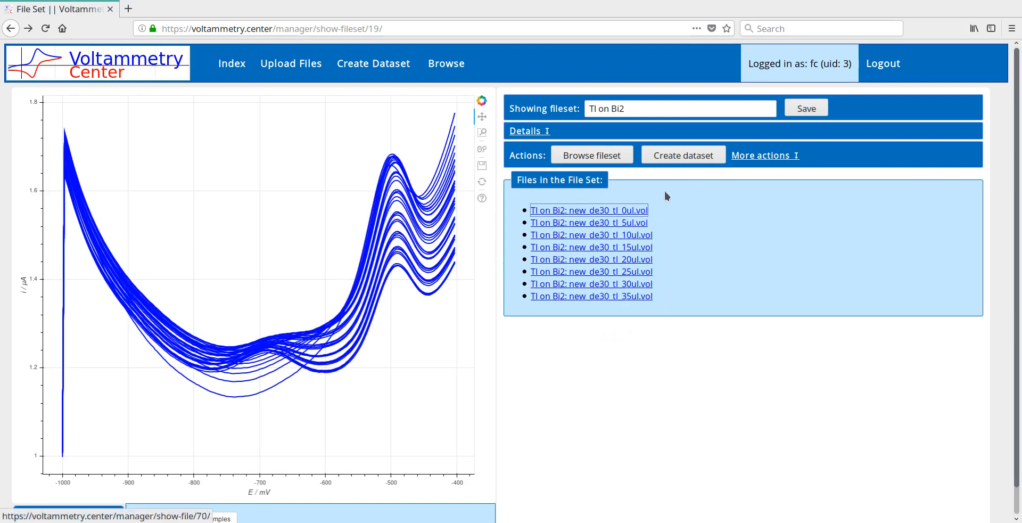
left_click(686, 157)
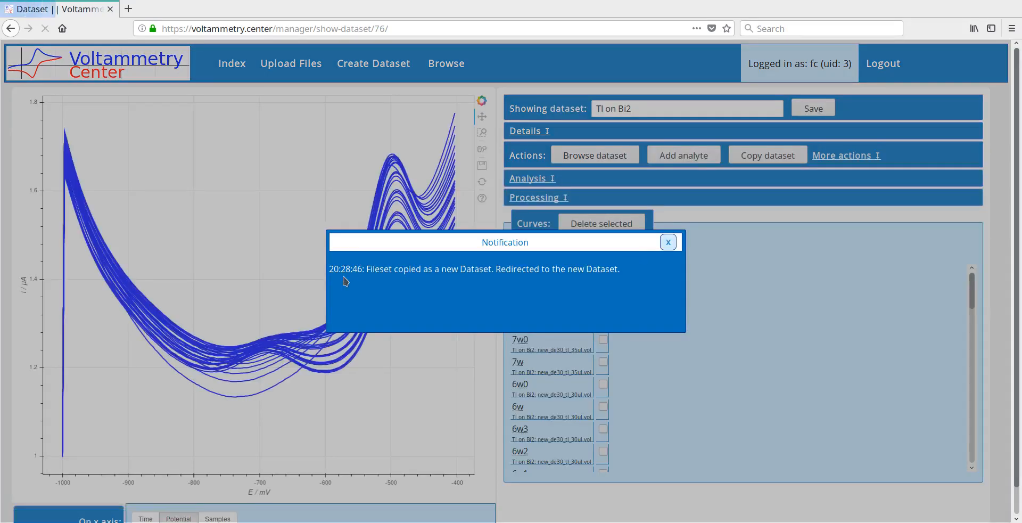
left_click_drag(384, 270, 600, 270)
left_click(600, 270)
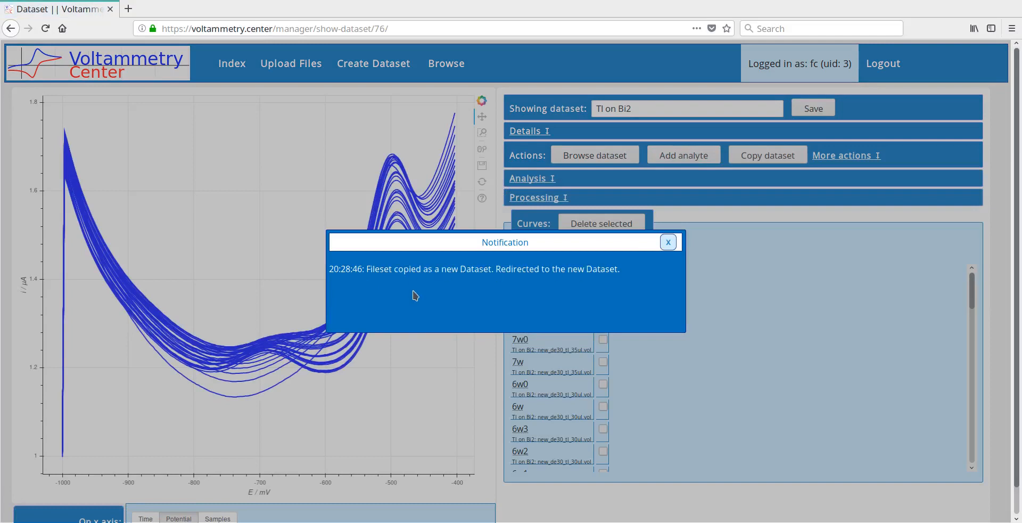
left_click(668, 243)
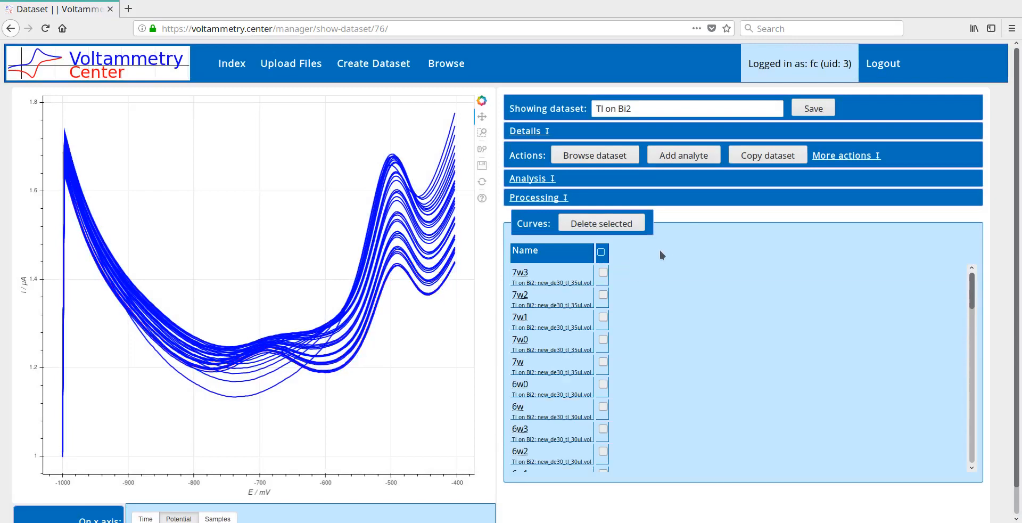
Delete the curves 0w, 0w0, 0w1, 0w2, 0w3 and 1w2 from the Tl on Bi2 dataset
scroll(610, 298, "down", 10)
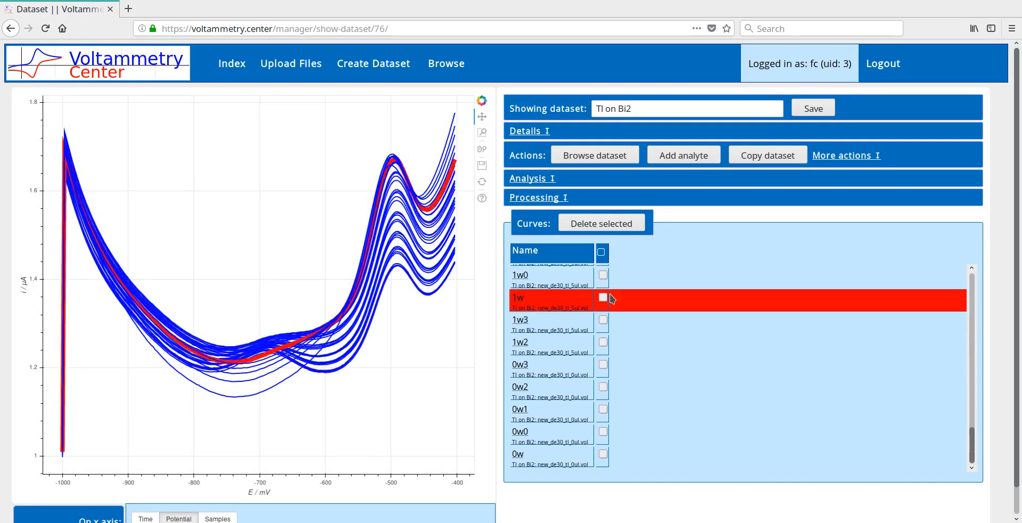
left_click(646, 457)
left_click(647, 406)
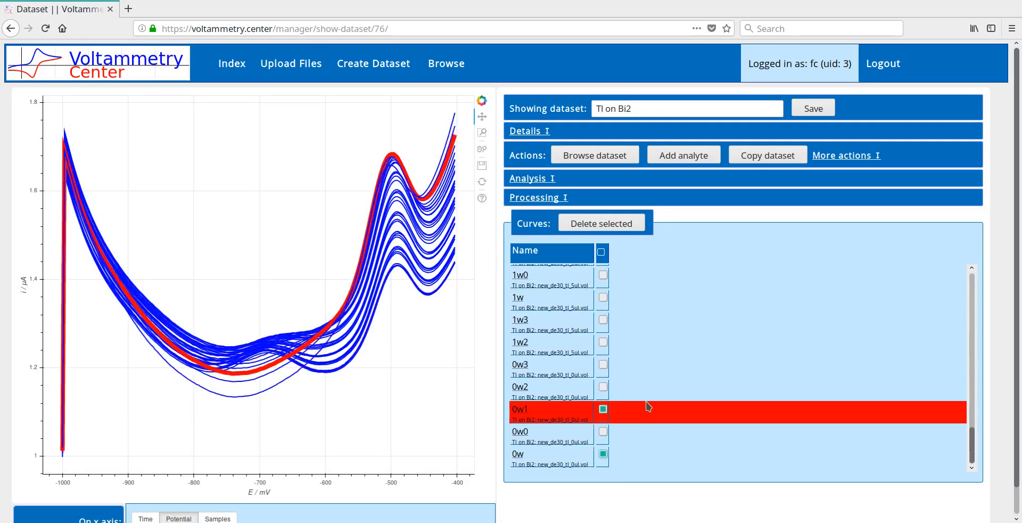
left_click(638, 432)
left_click(629, 383)
left_click(630, 366)
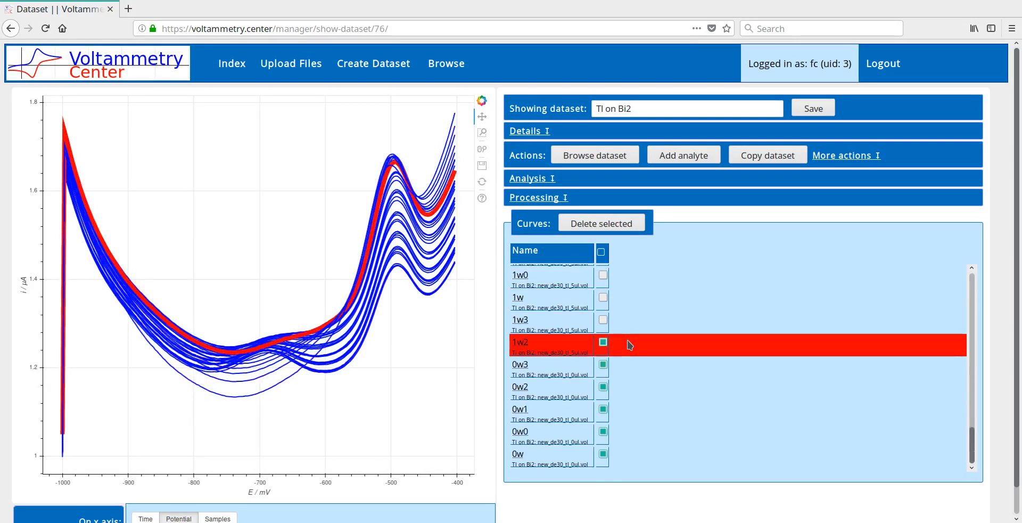
left_click(628, 344)
left_click(620, 226)
left_click(105, 211)
key("Return")
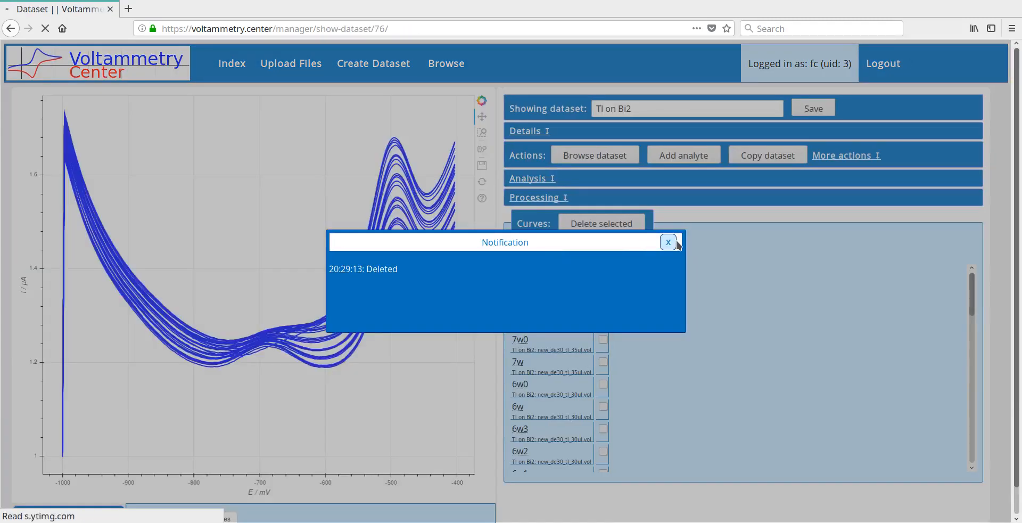
left_click(672, 242)
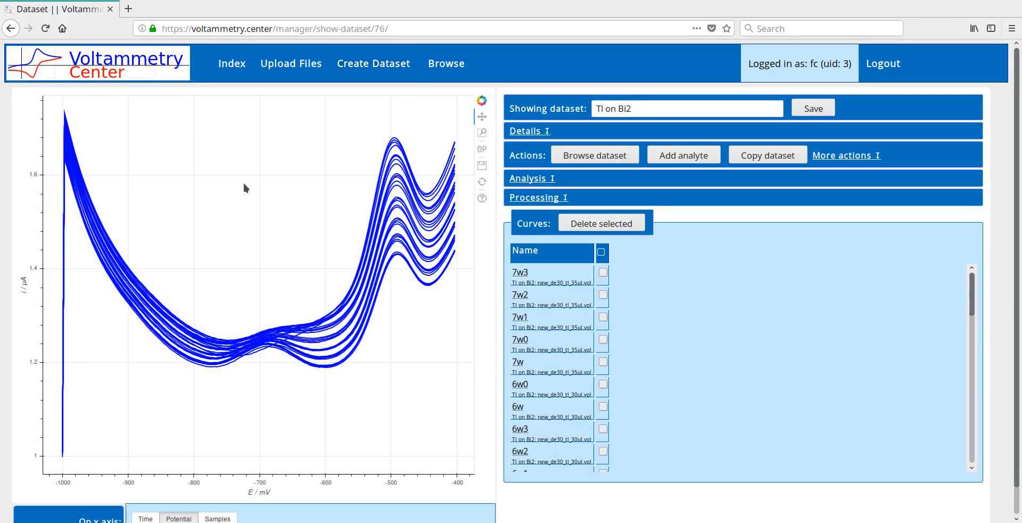
Examine the processing and analysis methods offered for the Tl on Bi2 dataset
left_click(556, 196)
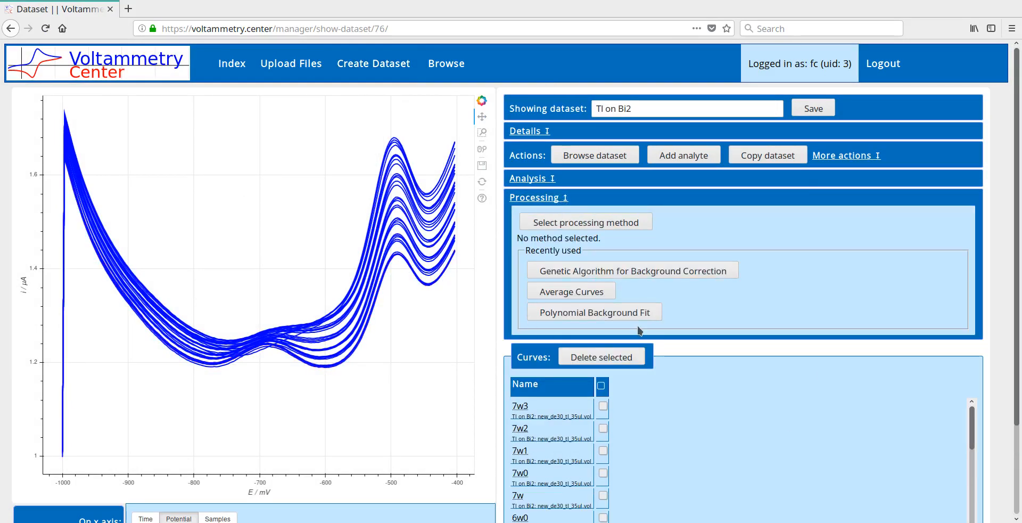
left_click(552, 180)
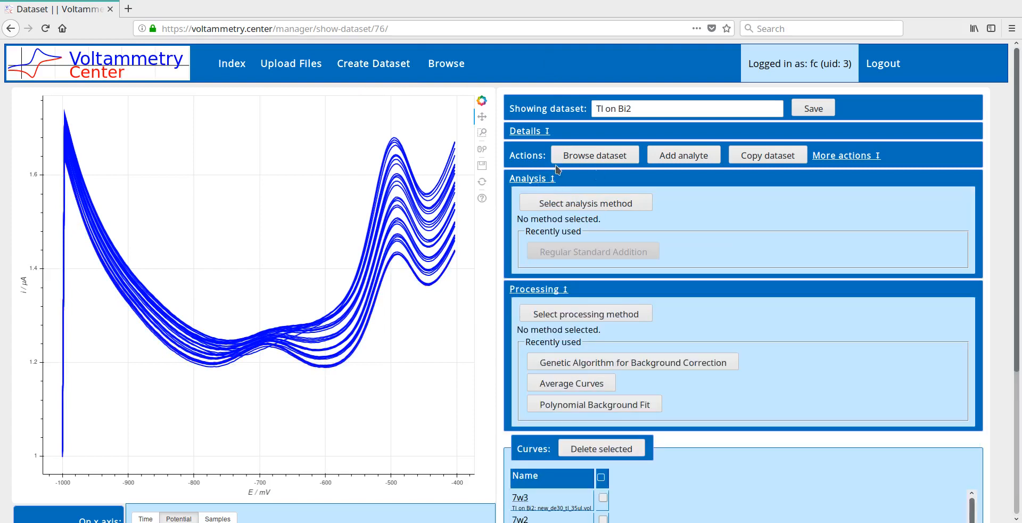
left_click(531, 179)
left_click(535, 198)
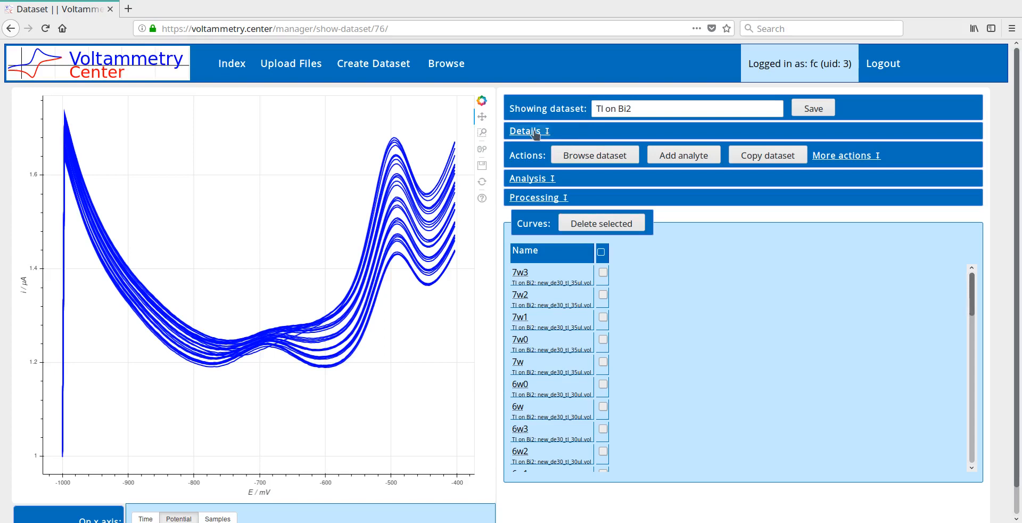
Start a new dataset from scratch and look over the existing datasets available as sources
left_click(373, 73)
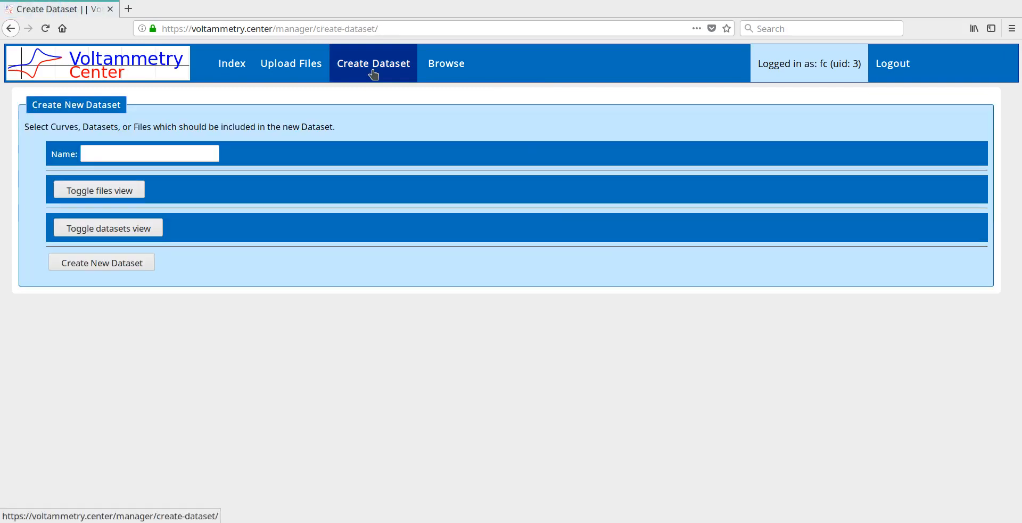
left_click(130, 194)
left_click(128, 229)
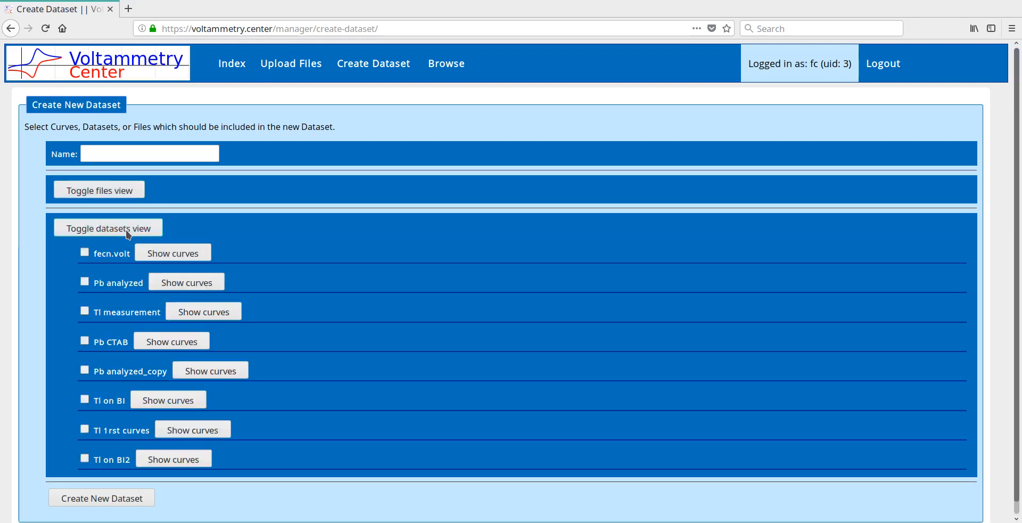
left_click(128, 232)
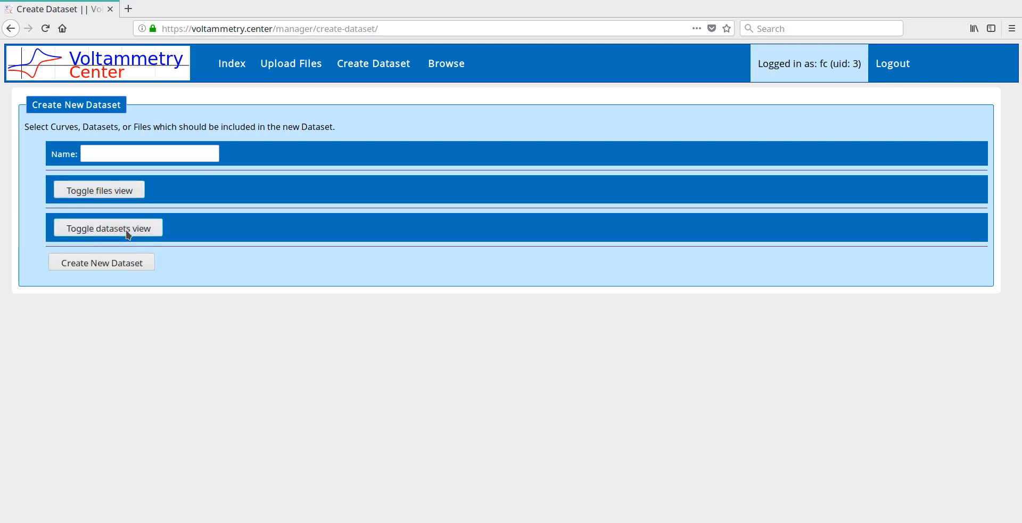
Include curves 0w3, 1w3 and 2w3 from the Tl on Bi2 0ul, 5ul and 10ul files in the new dataset
left_click(124, 192)
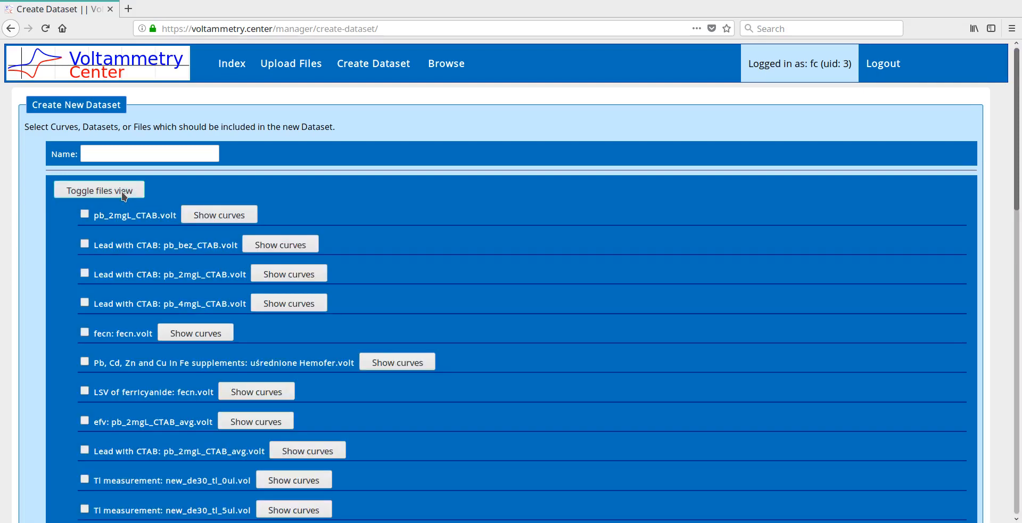
scroll(25, 152, "down", 15)
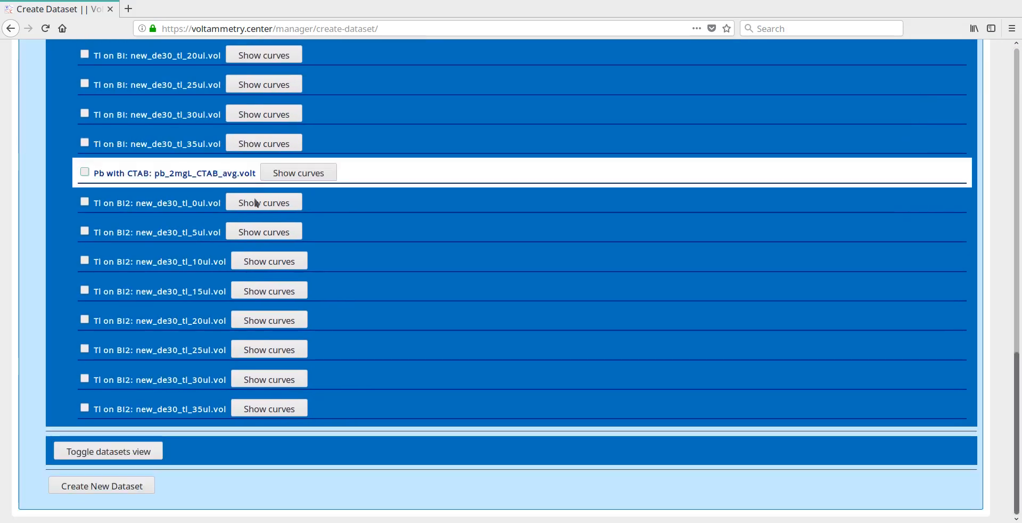
left_click(278, 207)
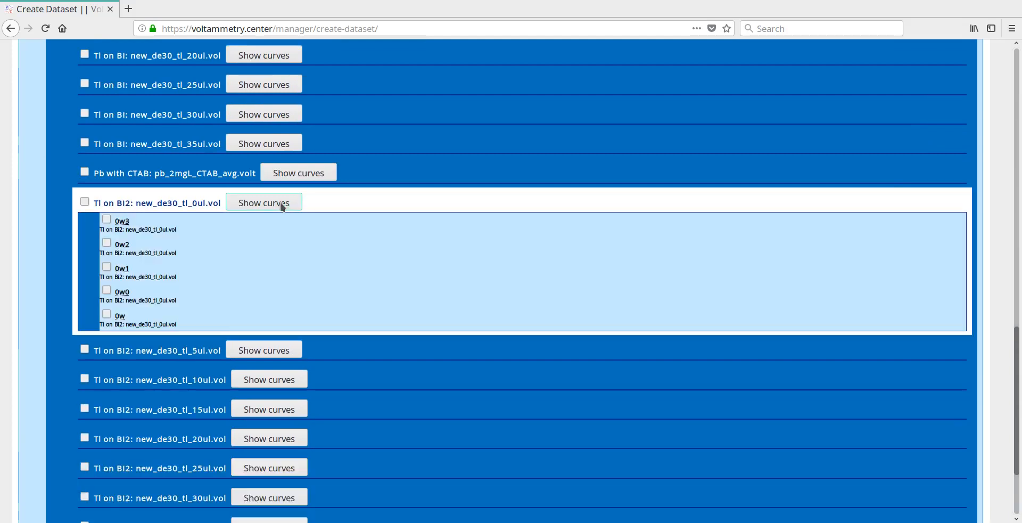
left_click(107, 219)
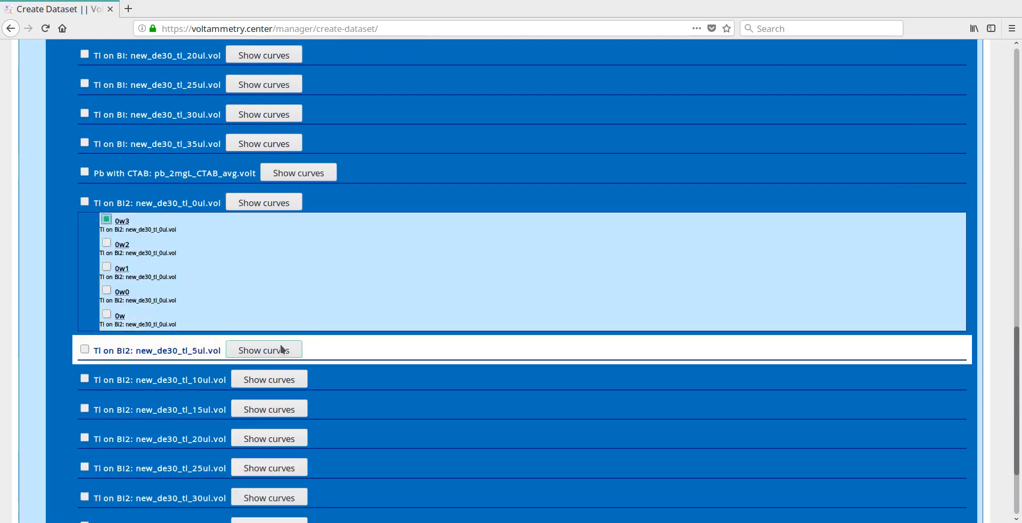
left_click(278, 350)
left_click(107, 367)
scroll(107, 366, "down", 4)
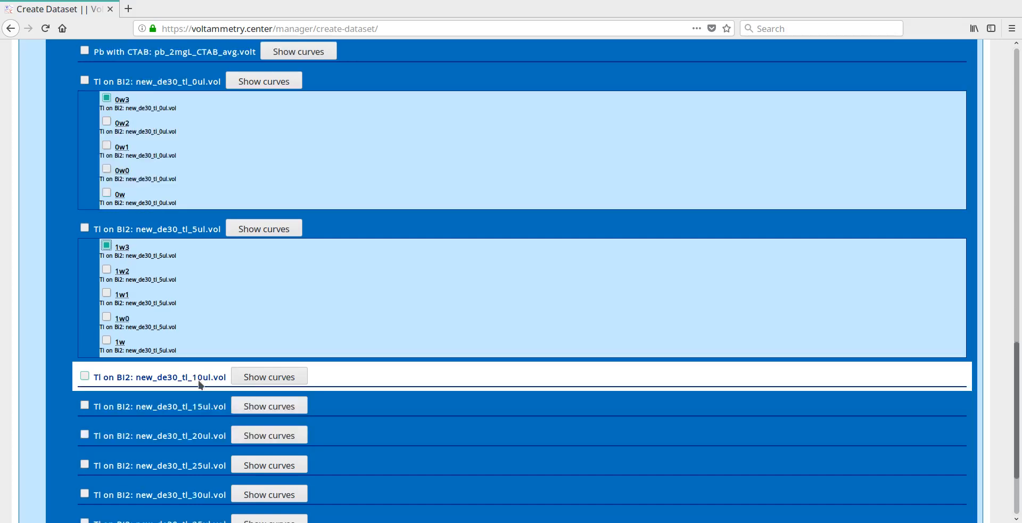
left_click(264, 379)
left_click(107, 394)
Include curves 3w3 and 4w3 from the Tl on Bi2 15ul and 20ul files in the new dataset
scroll(245, 408, "down", 6)
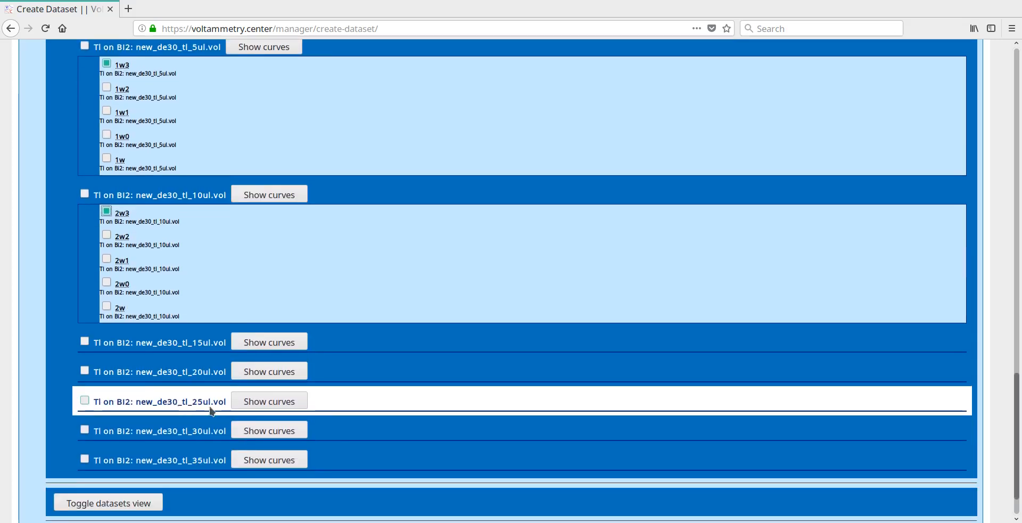
left_click(236, 345)
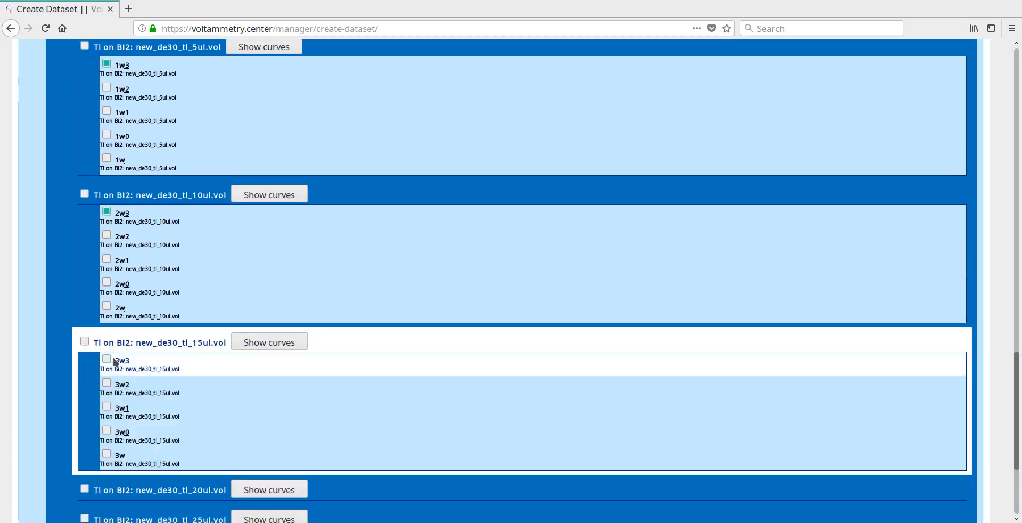
left_click(106, 360)
scroll(160, 383, "down", 5)
left_click(266, 320)
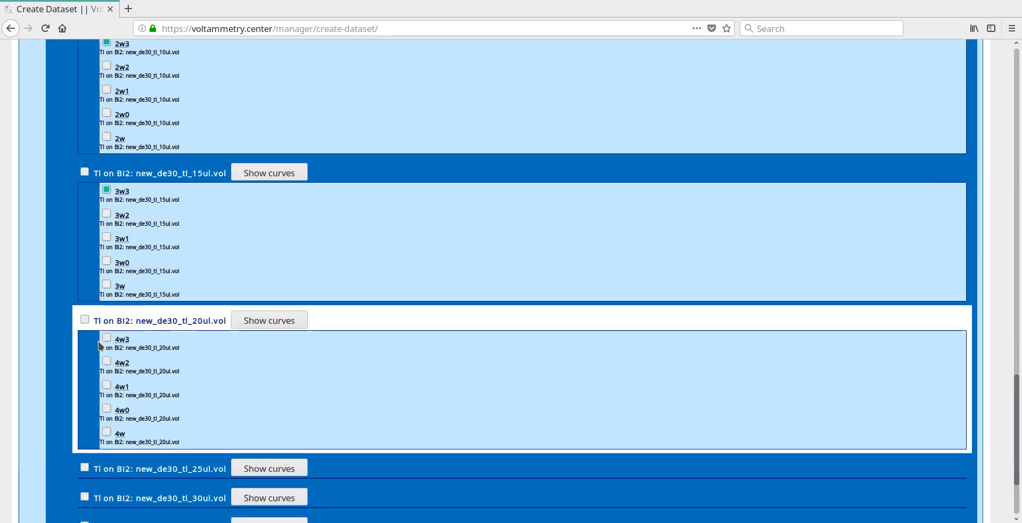
left_click(106, 338)
right_click(107, 339)
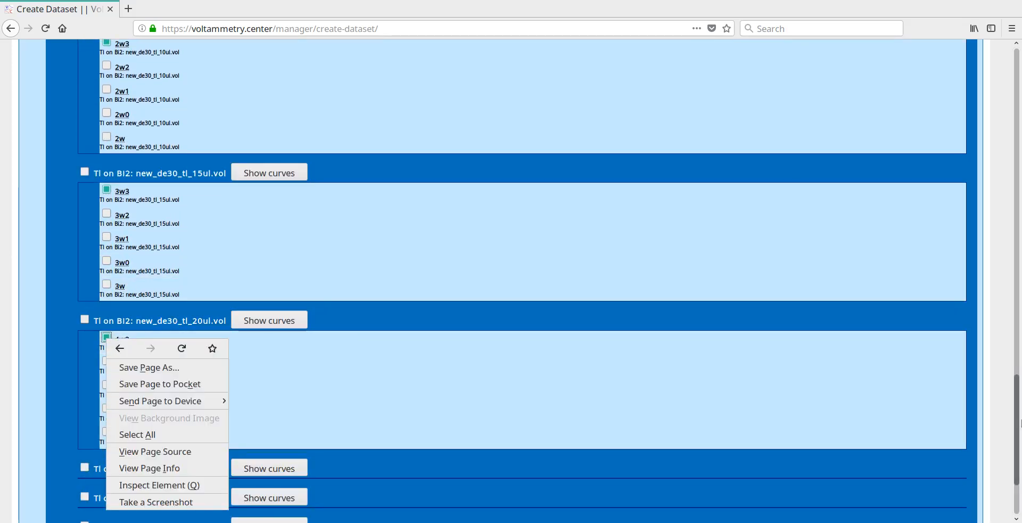
key("Escape")
Name the new dataset "tl 1" and create it from the selected curves
left_click_drag(1017, 126, 1018, 99)
left_click(142, 155)
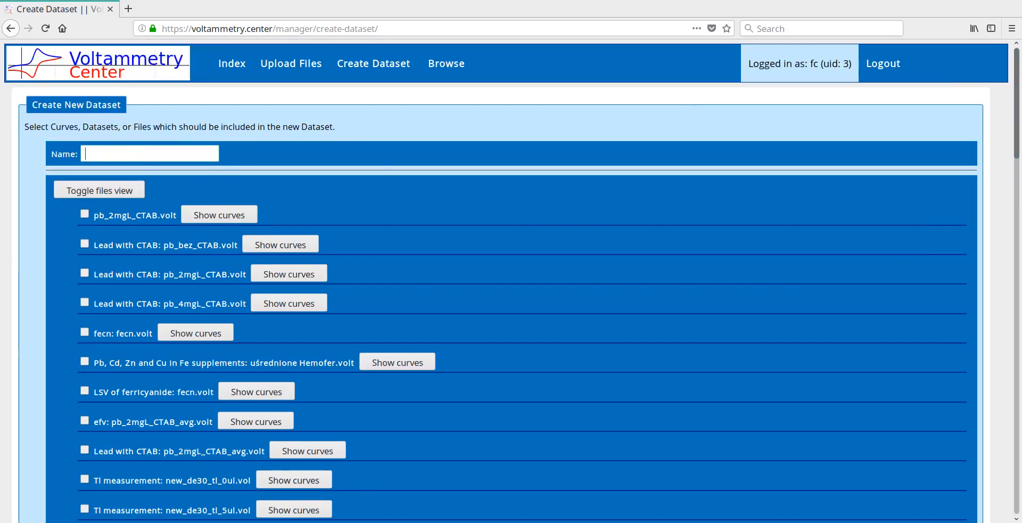
type("tl 1")
scroll(1017, 69, "down", 15)
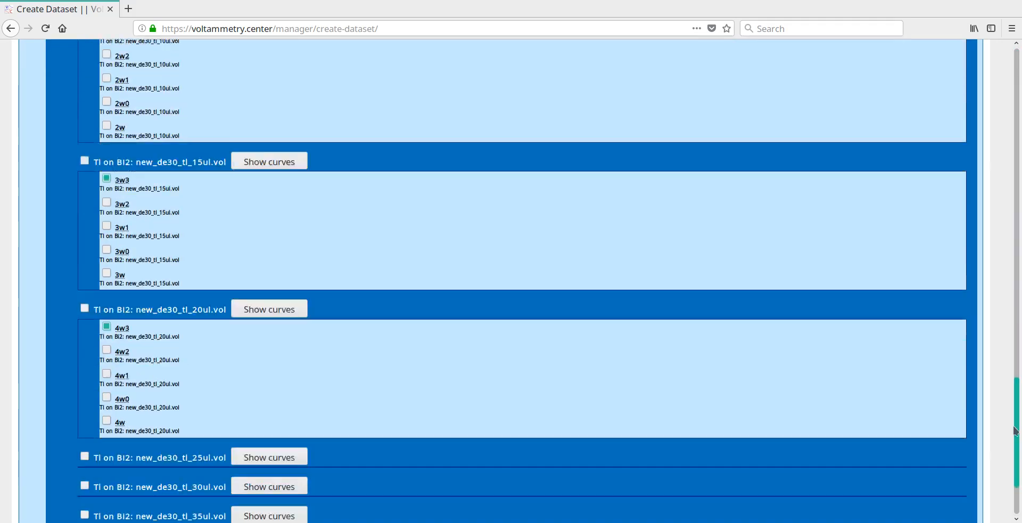
left_click(95, 486)
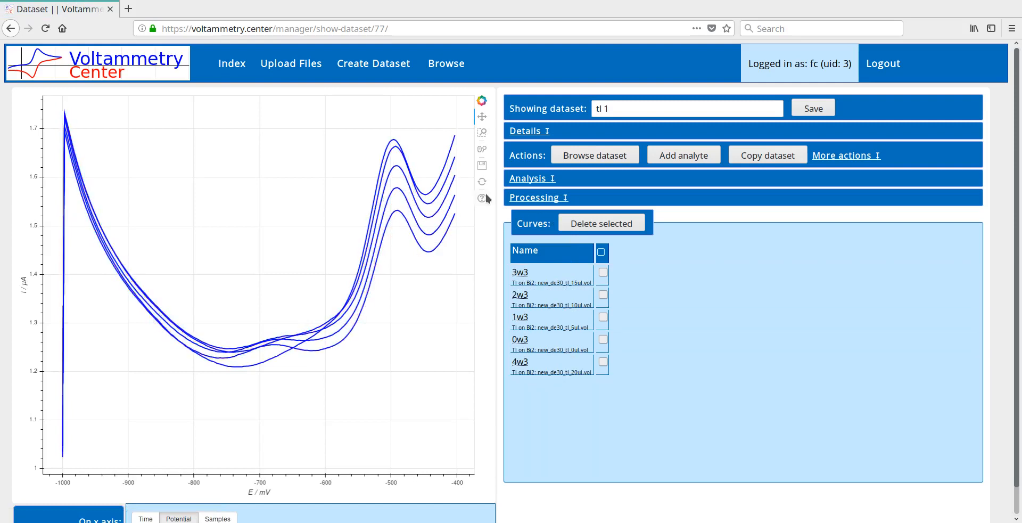
Start another file upload and choose pb_2mgL_CTAB_avg.volt from the demo_files folder
left_click(291, 65)
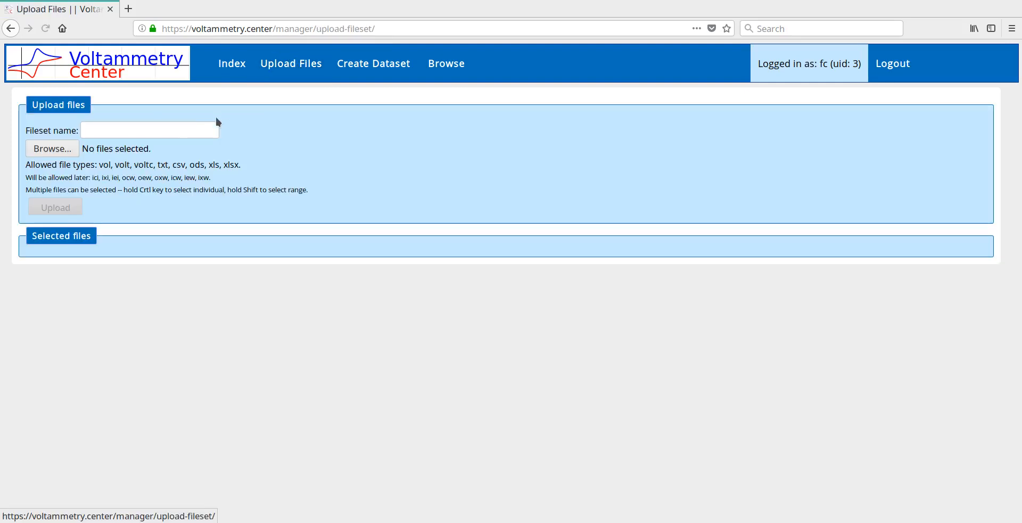
left_click(56, 150)
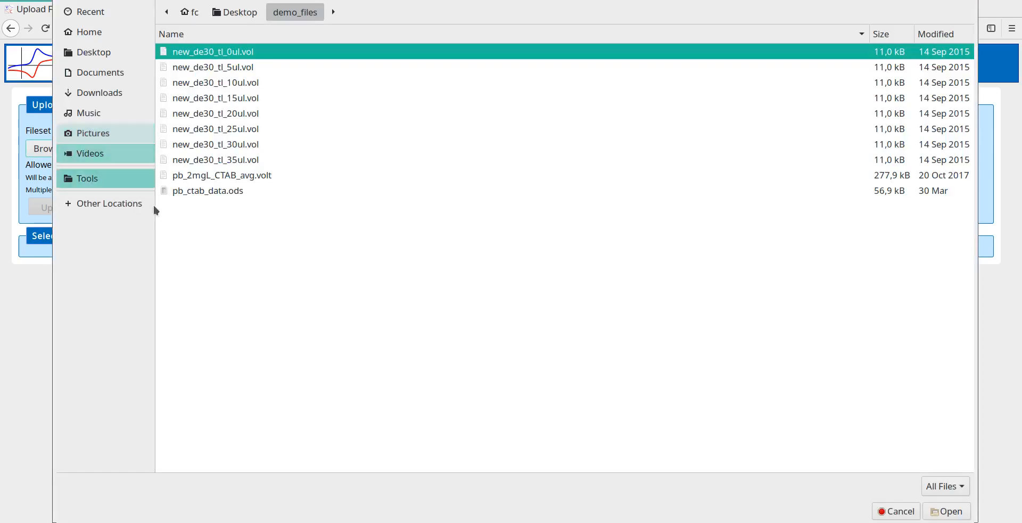
left_click(273, 175)
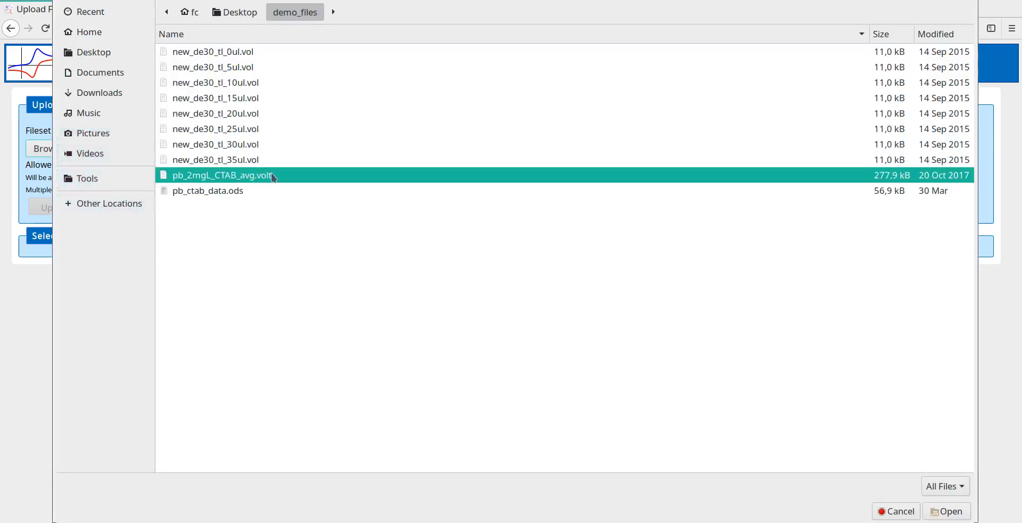
left_click(938, 509)
Name the fileset "Pb with ctab" and upload the selected file
left_click(108, 125)
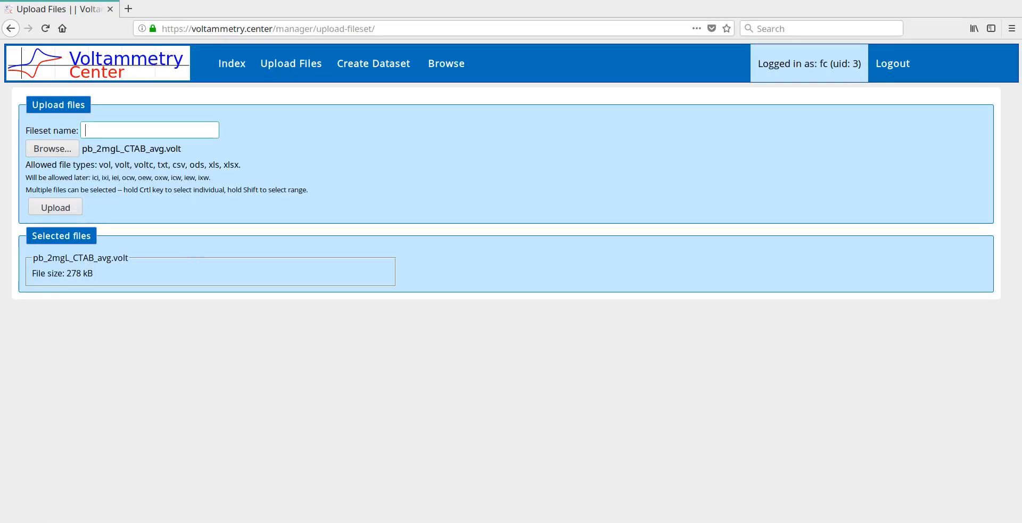
type("Pb with ctab")
left_click(68, 203)
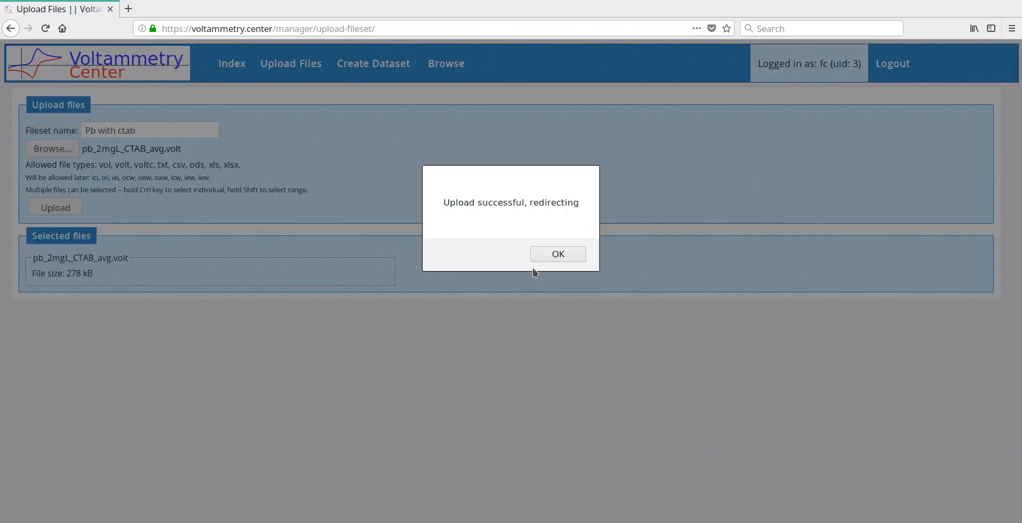
Create a dataset from the uploaded Pb with ctab fileset
left_click(562, 248)
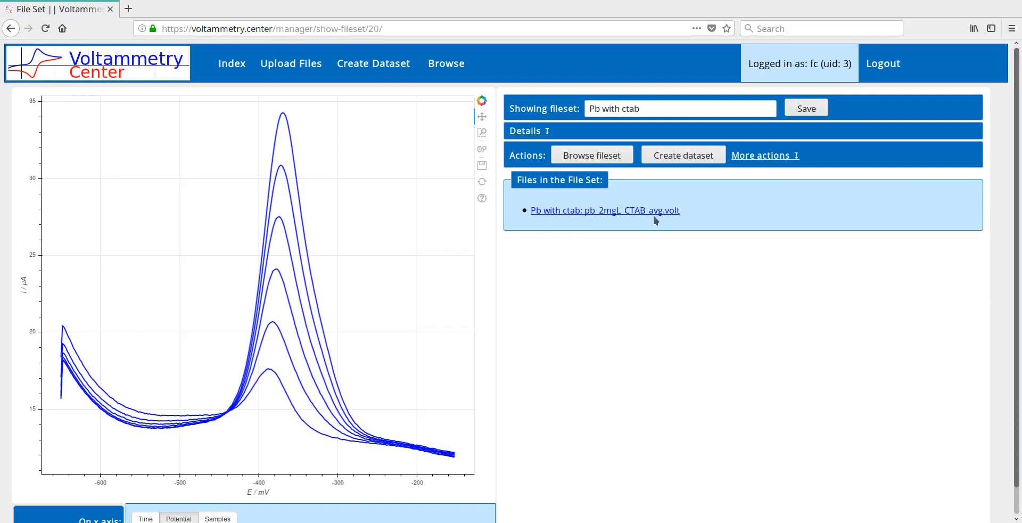
left_click(674, 156)
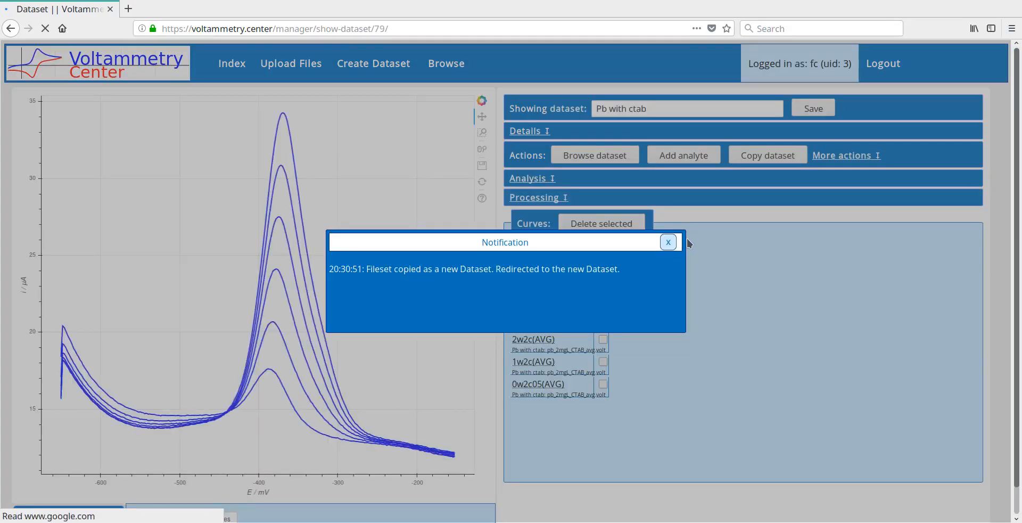
Start adding an analyte to the Pb with ctab dataset, using units of µg·L⁻¹ and the existing analyte Pb(II)
left_click(668, 243)
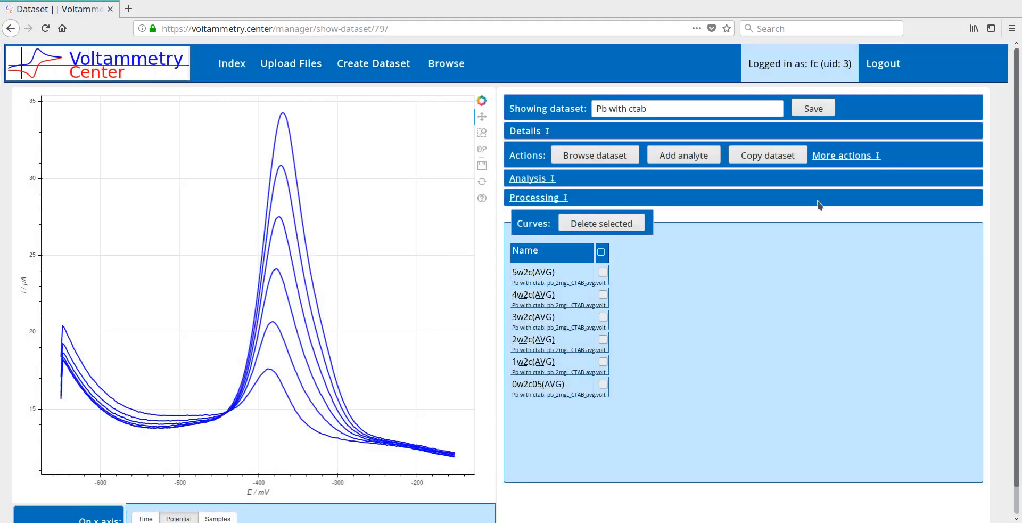
left_click(708, 160)
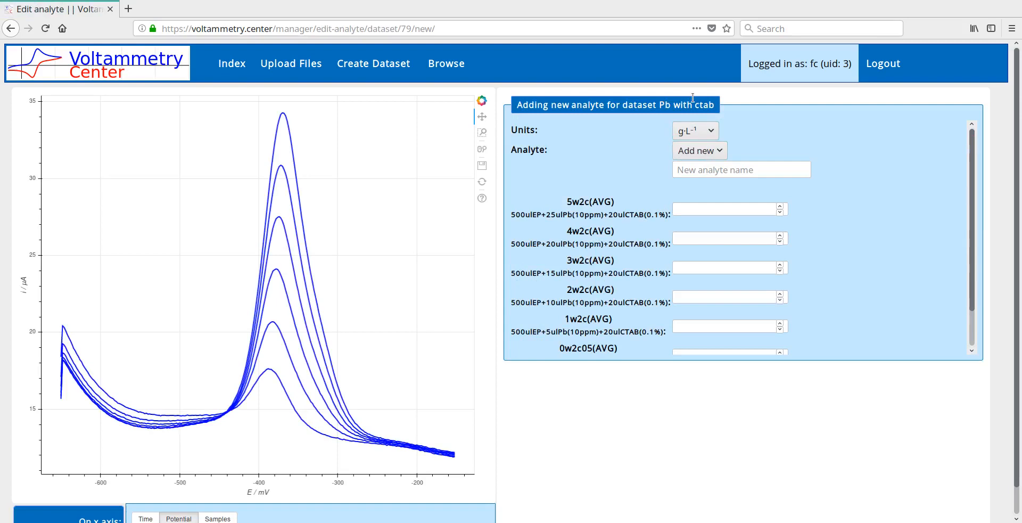
left_click(702, 131)
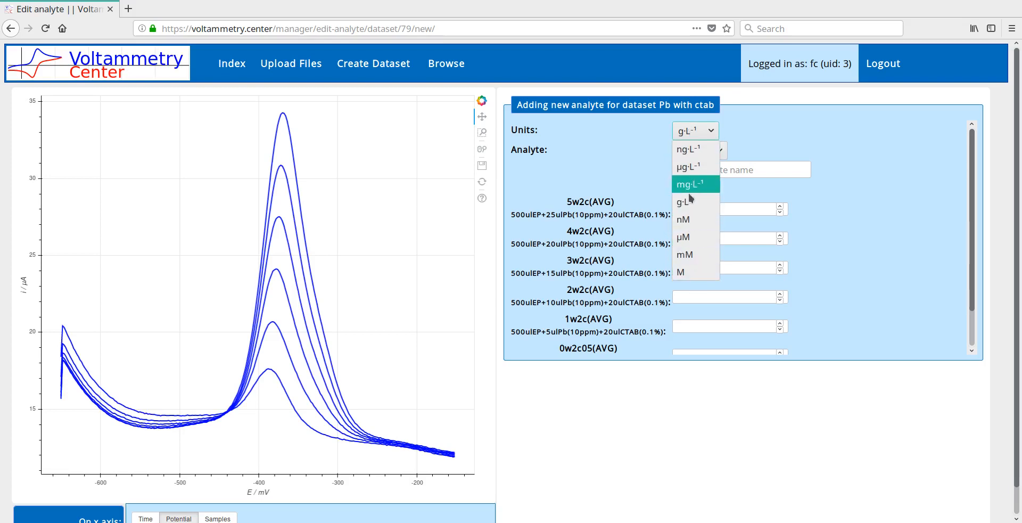
left_click(697, 169)
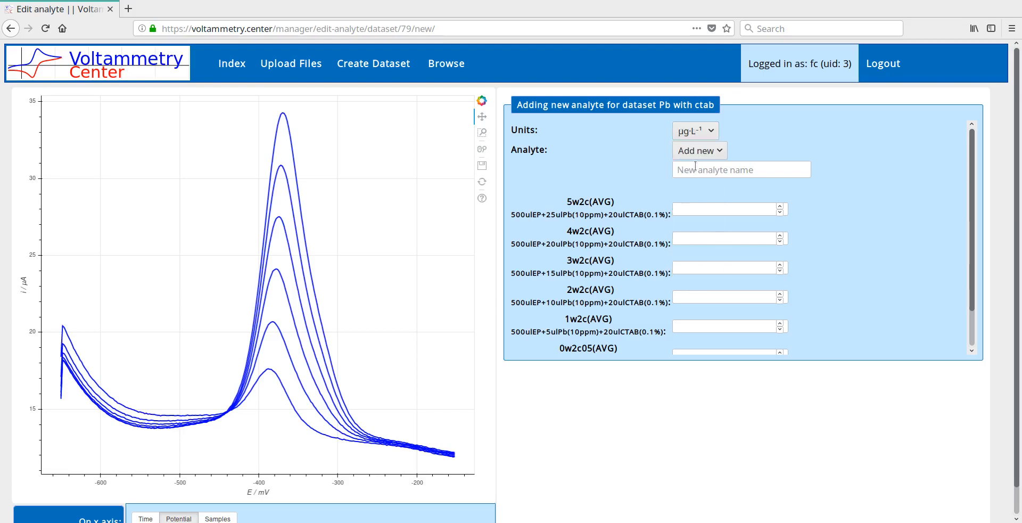
left_click(724, 155)
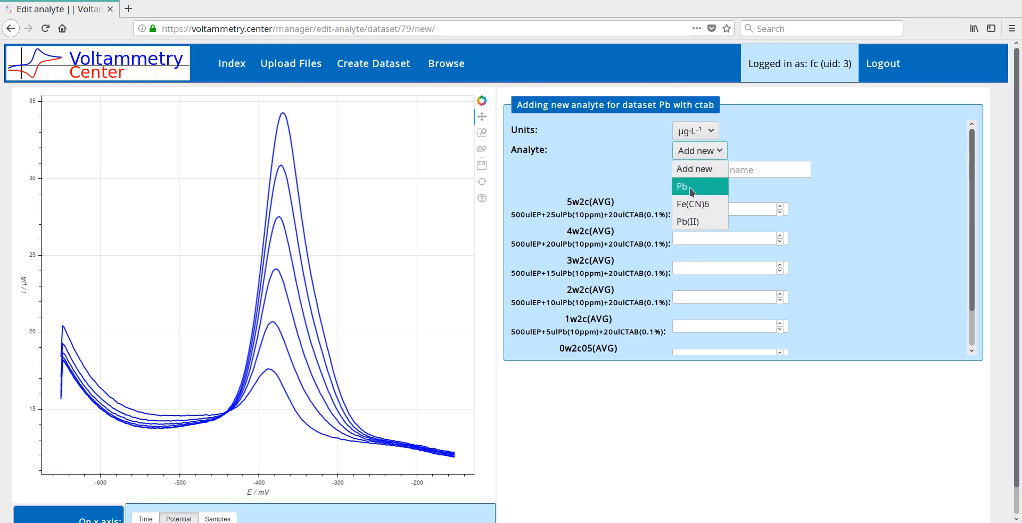
left_click(755, 160)
left_click(746, 168)
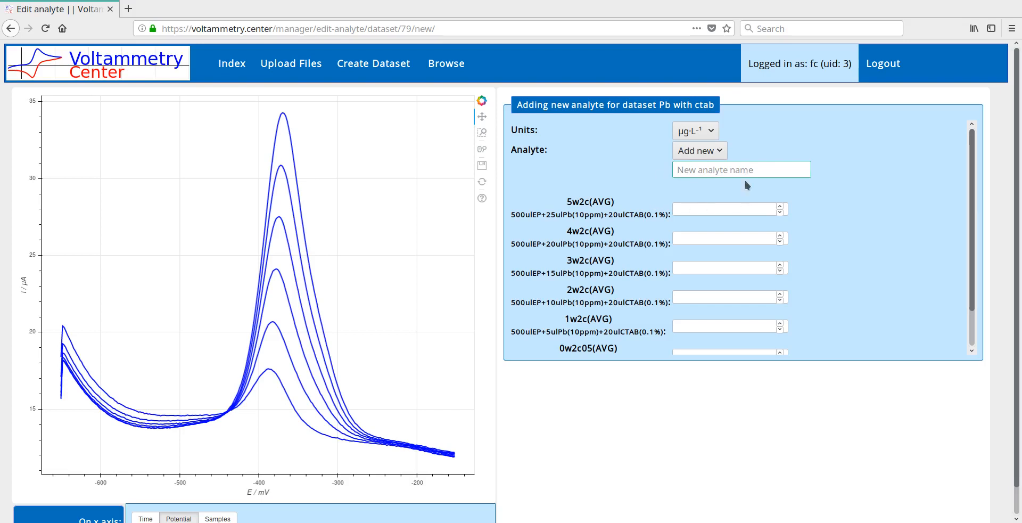
left_click(719, 154)
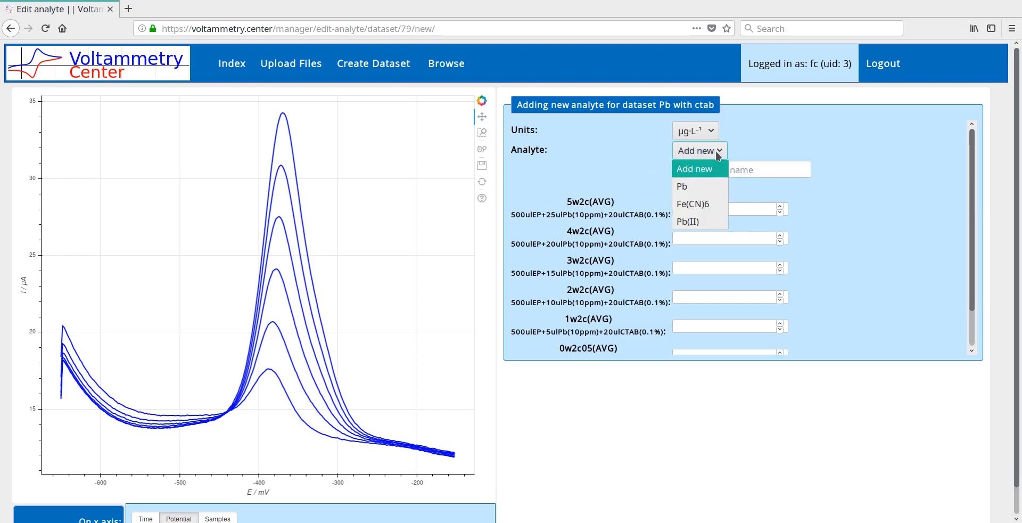
left_click(704, 219)
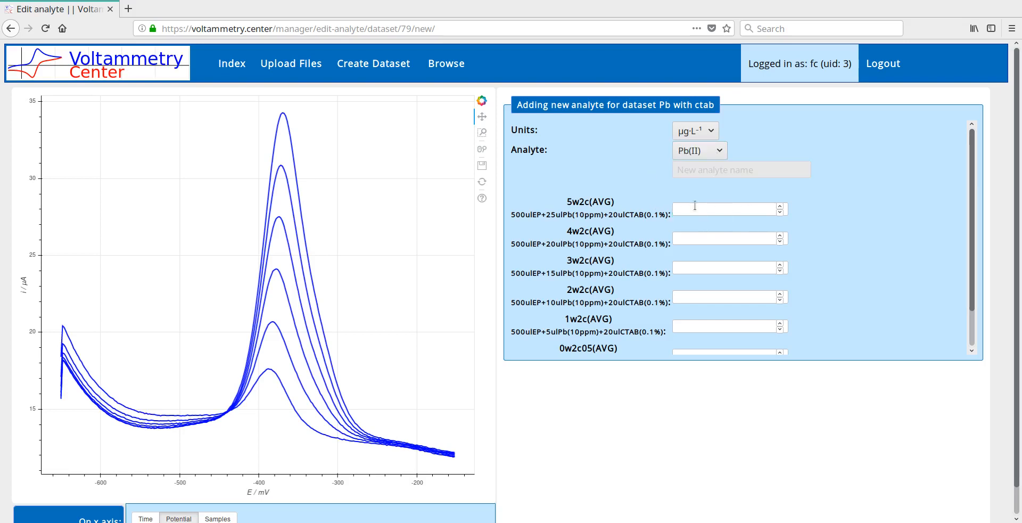
Enter Pb(II) concentrations of 5, 4, 3, 2, 1 and 0 for curves 5w2c through 0w2c05 and save the analyte
left_click(692, 207)
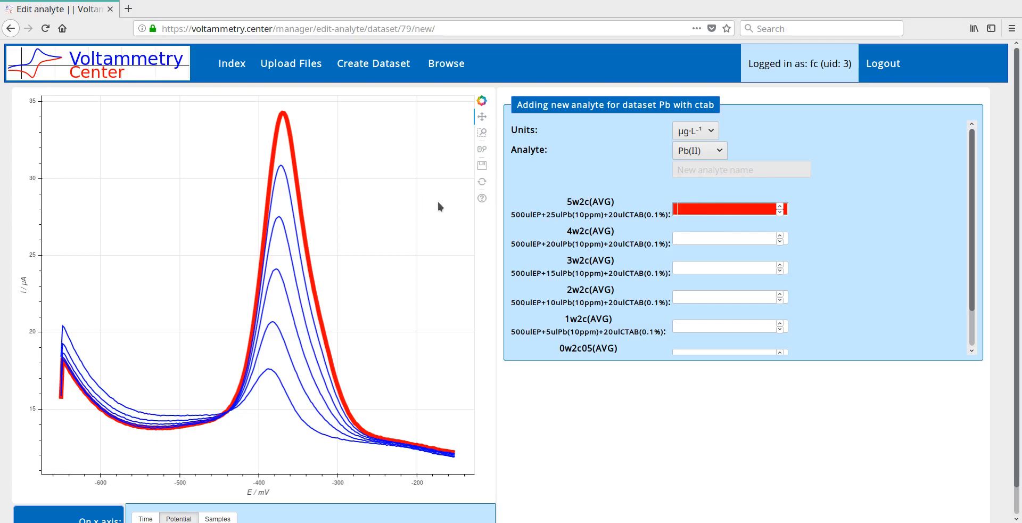
type("5")
key("Tab")
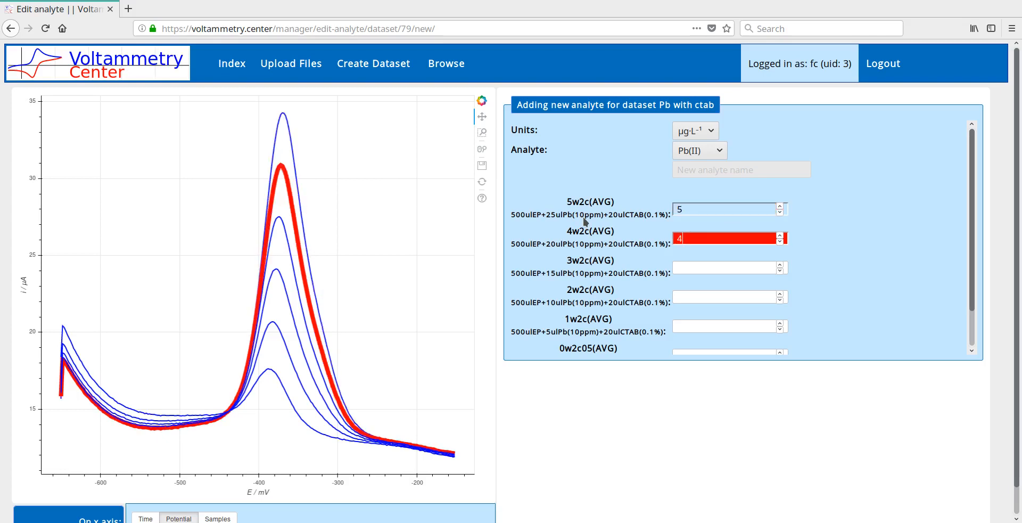
type("4")
key("Tab")
type("3")
key("Tab")
type("2")
key("Tab")
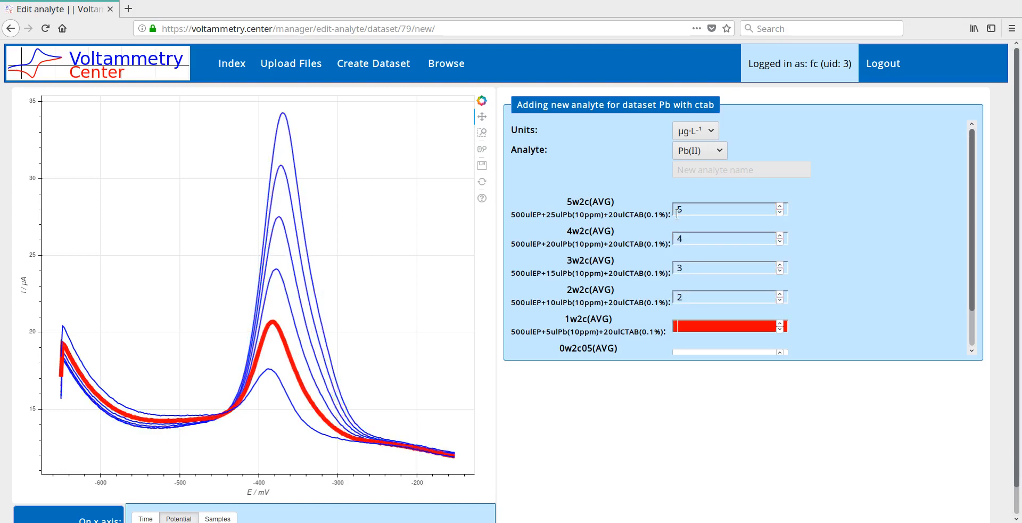
type("1")
key("Tab")
type("0")
scroll(874, 242, "down", 1)
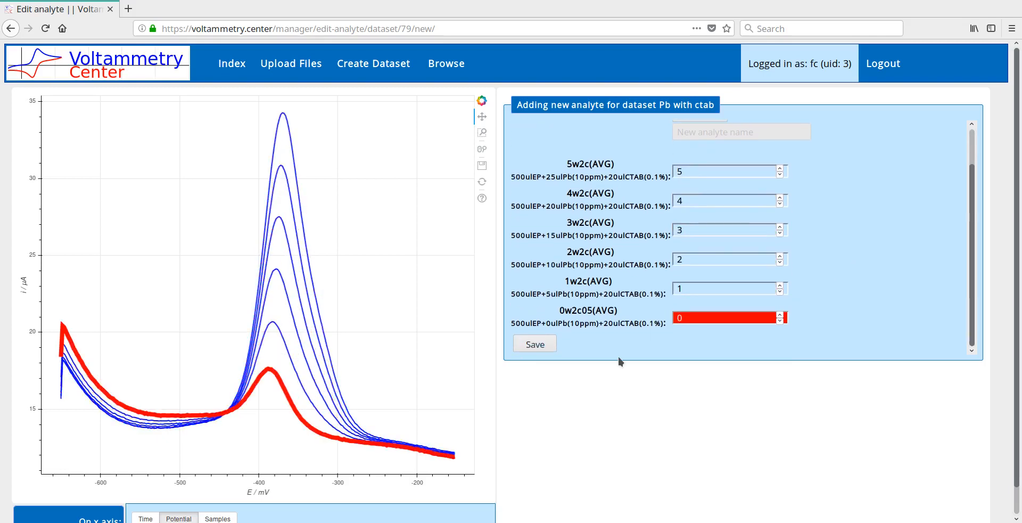
left_click(551, 344)
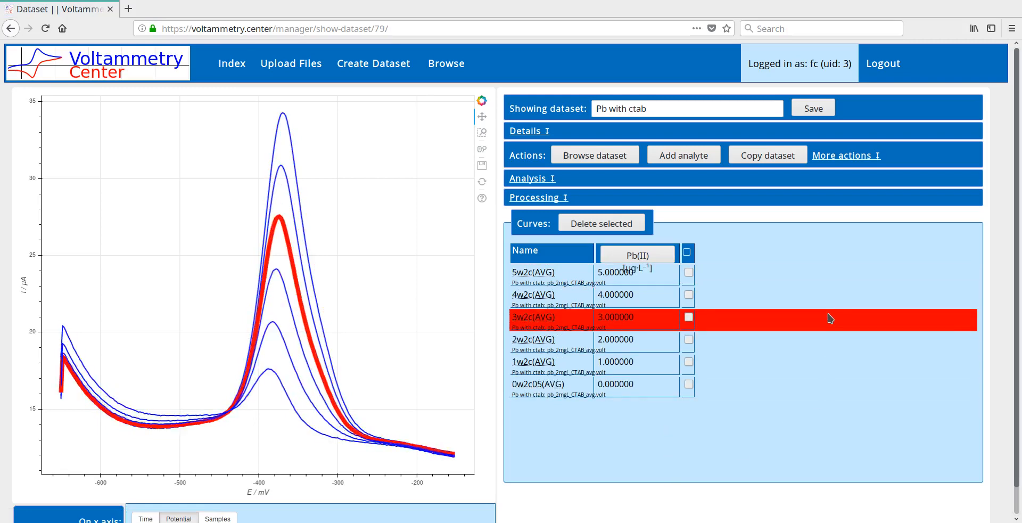
Start Polynomial Background Fit processing on the dataset with a polynomial degree of 3
left_click(555, 200)
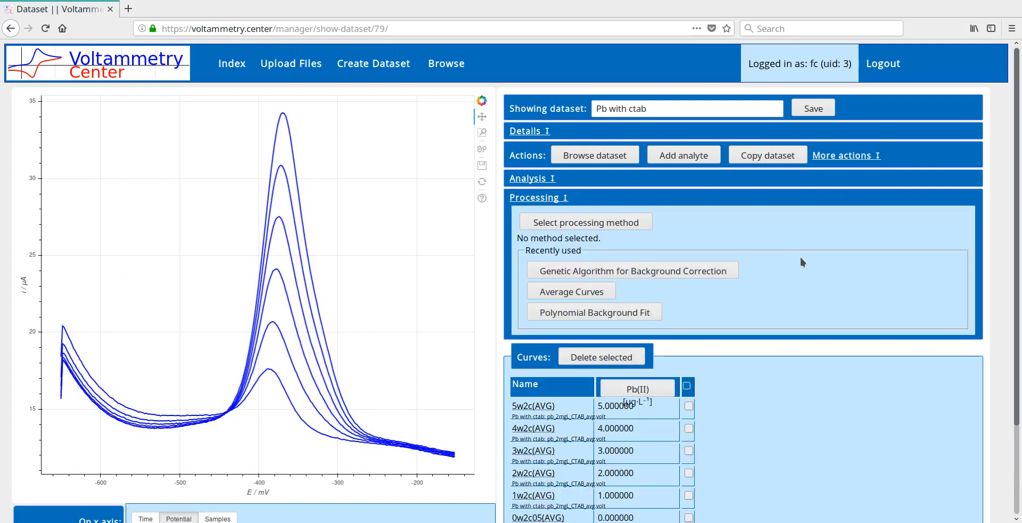
left_click(641, 314)
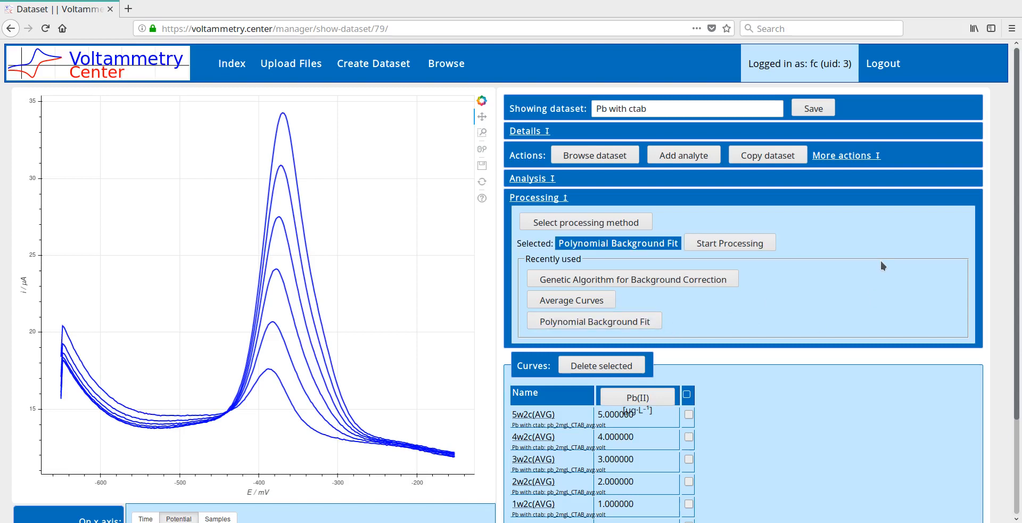
left_click(747, 245)
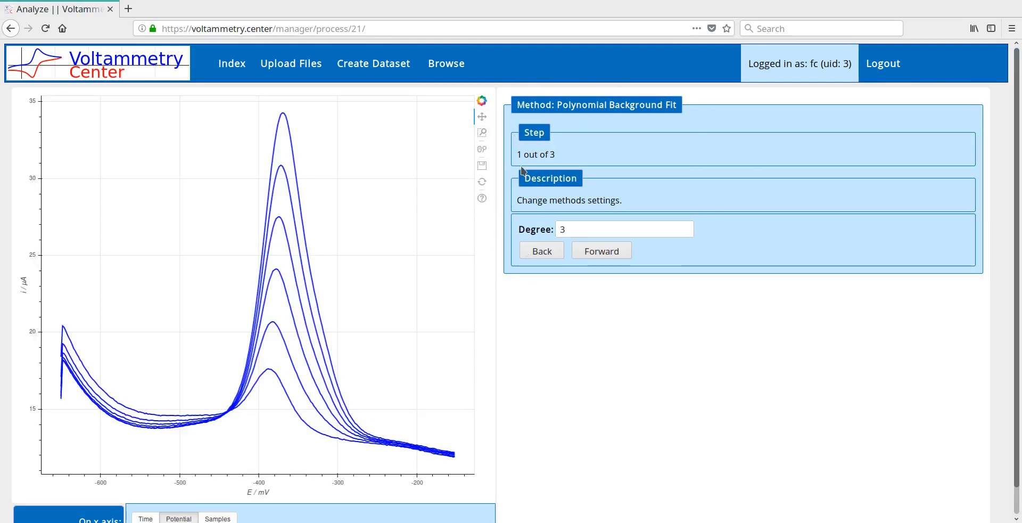
double_click(566, 228)
left_click(601, 251)
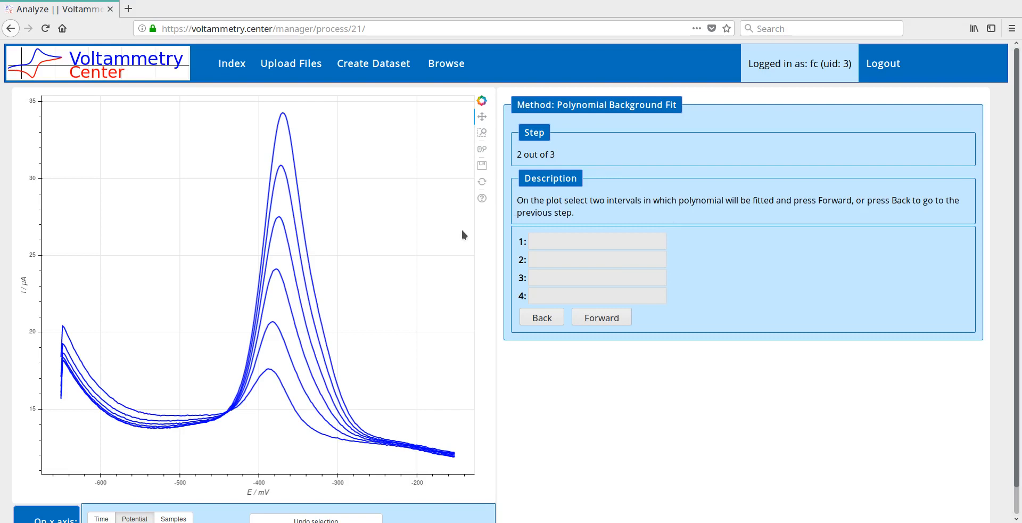
Fit the background over intervals of about -546 to -477 mV and -243 to -169 mV, and subtract the generated baselines
left_click(143, 431)
left_click(197, 436)
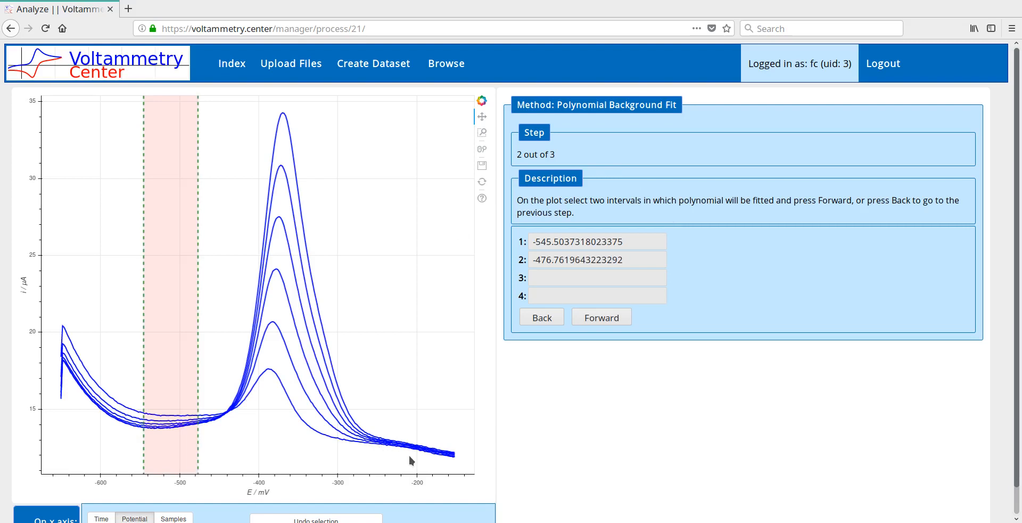
left_click(383, 442)
left_click(440, 461)
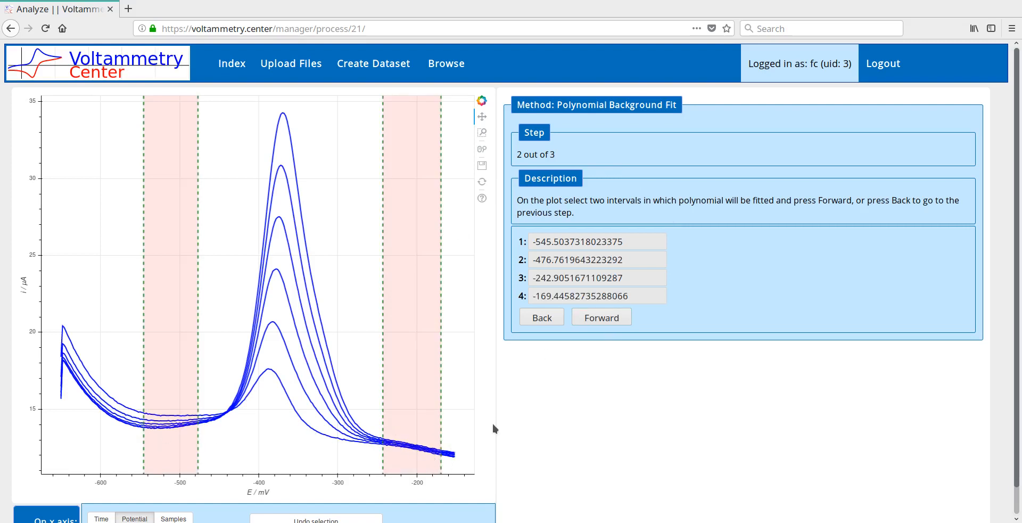
left_click(612, 318)
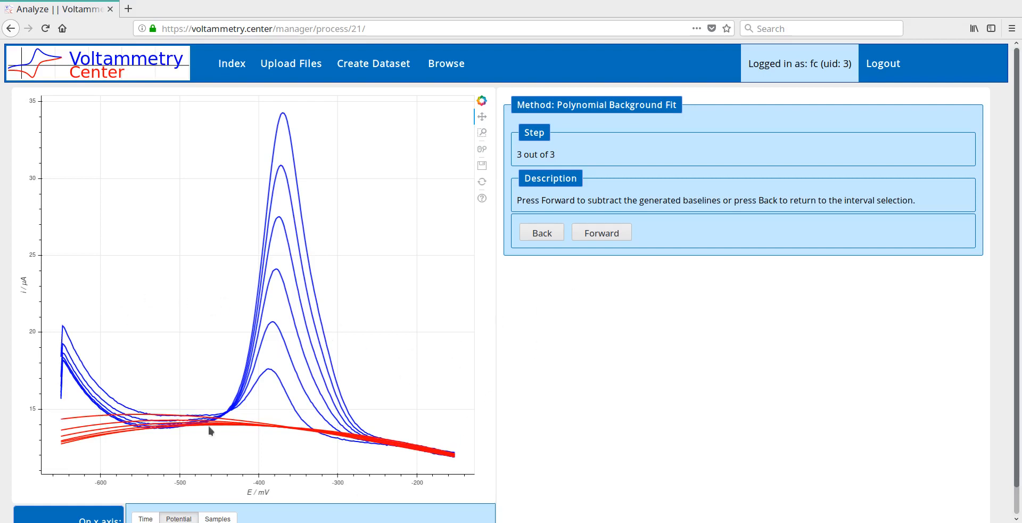
left_click(626, 237)
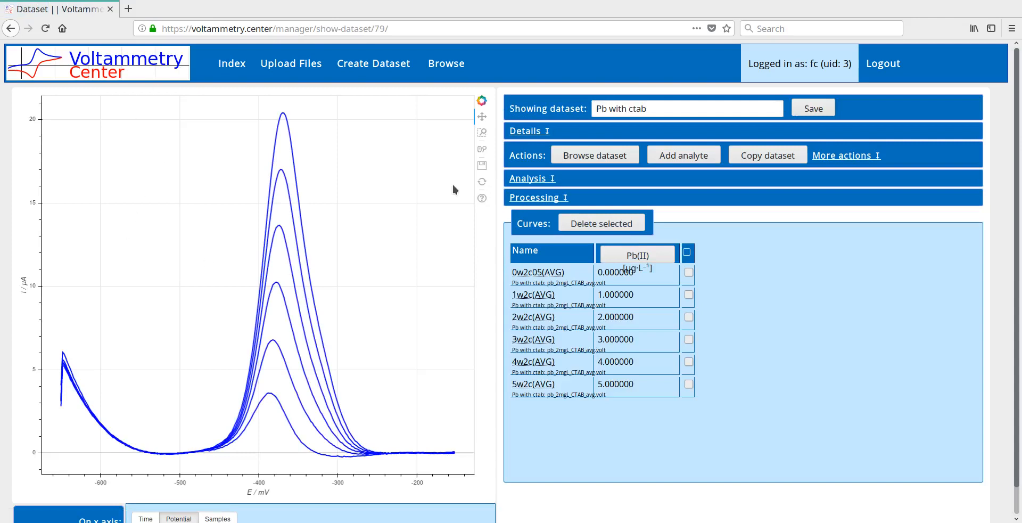
Choose Regular Standard Addition as the analysis method for the background-corrected dataset and start the analysis
left_click(551, 178)
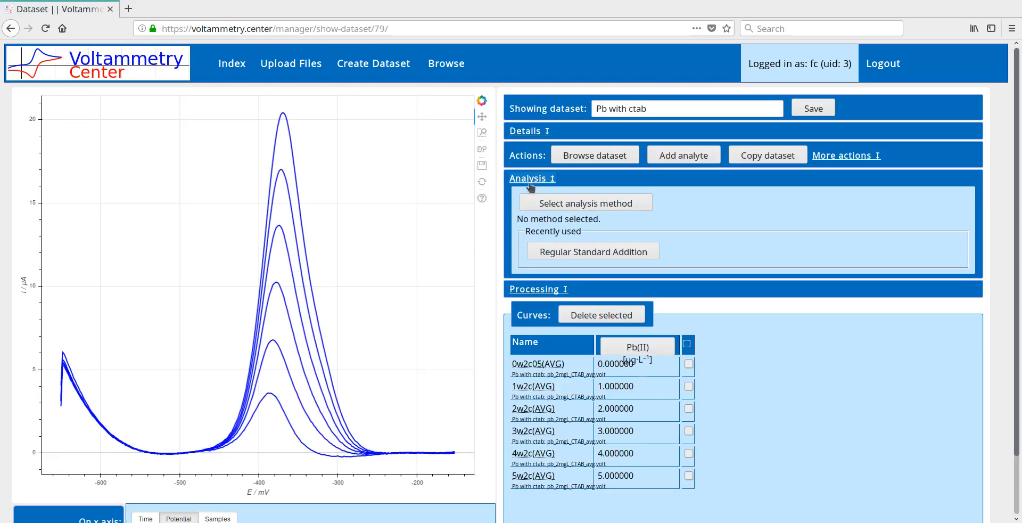
left_click(554, 207)
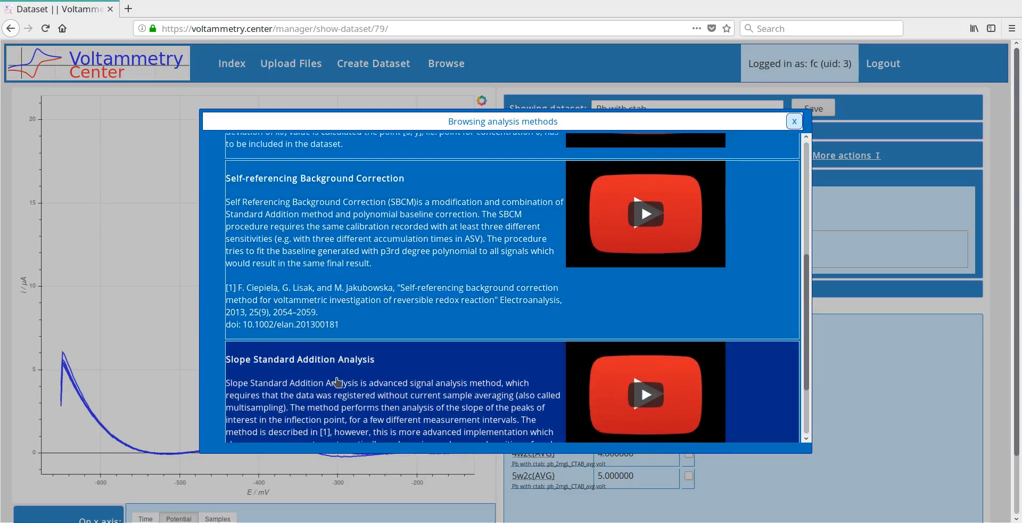
scroll(337, 381, "up", 5)
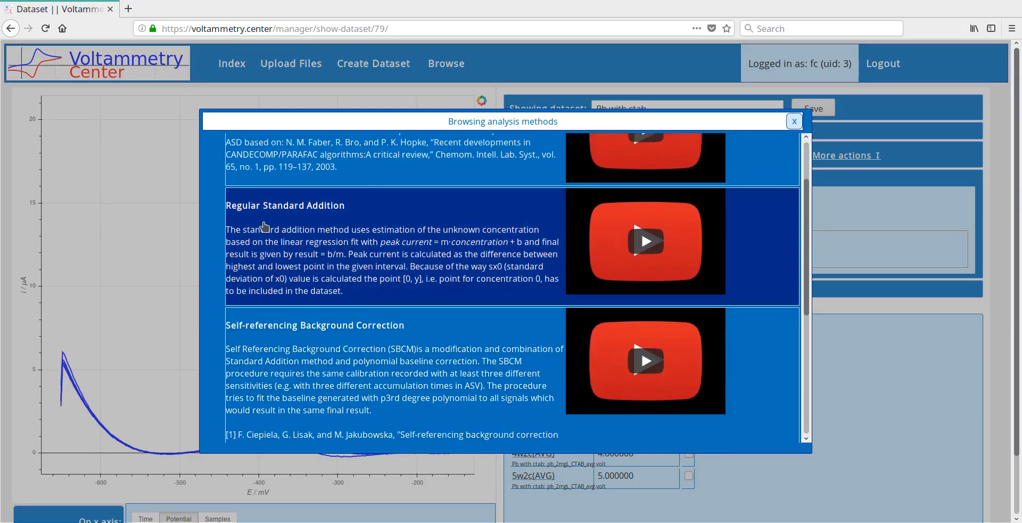
left_click(341, 216)
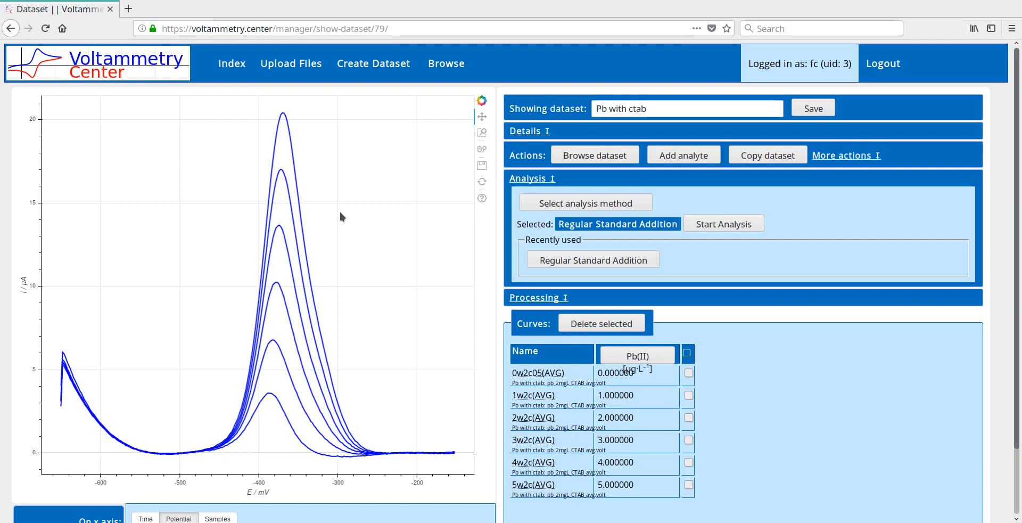
left_click(736, 226)
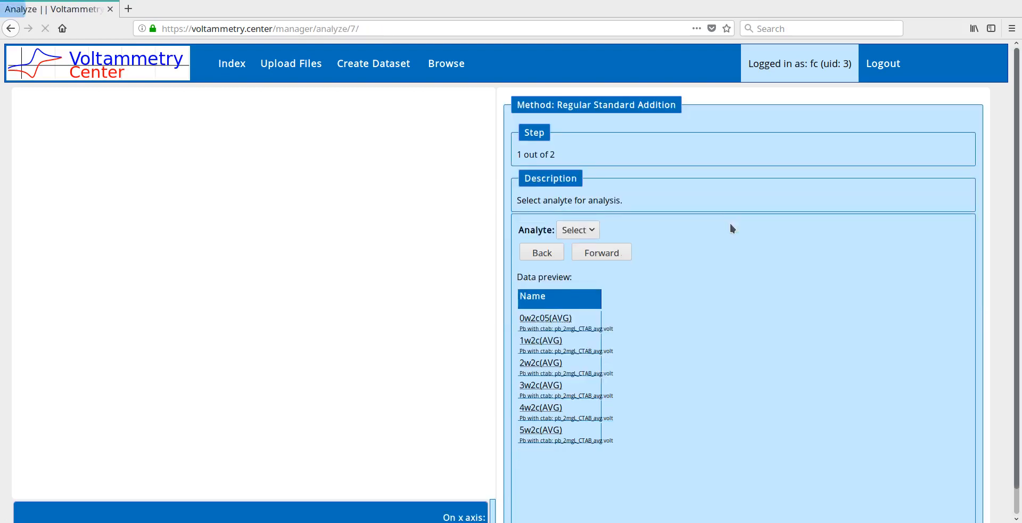
Select Pb(II) as the analyte for the standard addition analysis and proceed to the peak range selection
left_click(596, 225)
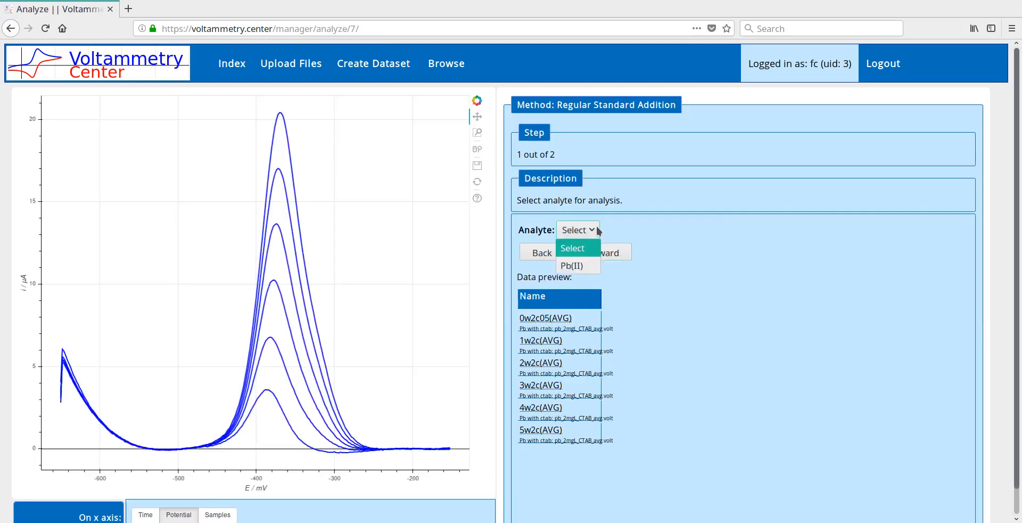
left_click(596, 226)
left_click(587, 229)
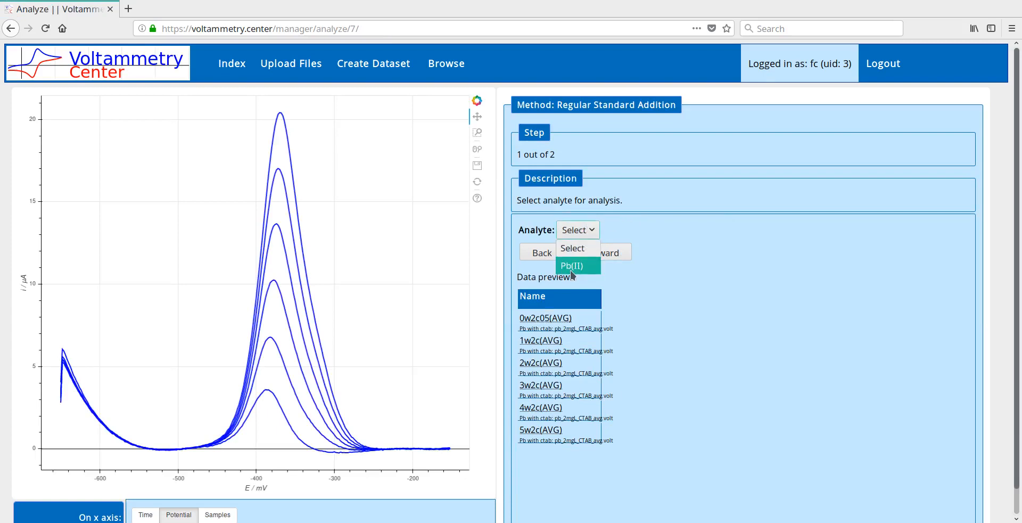
left_click(572, 266)
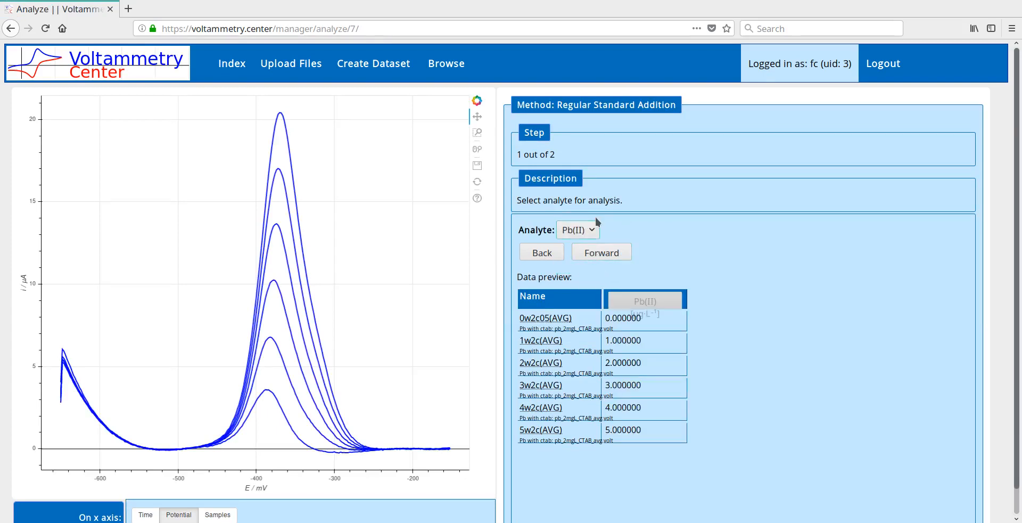
left_click(621, 254)
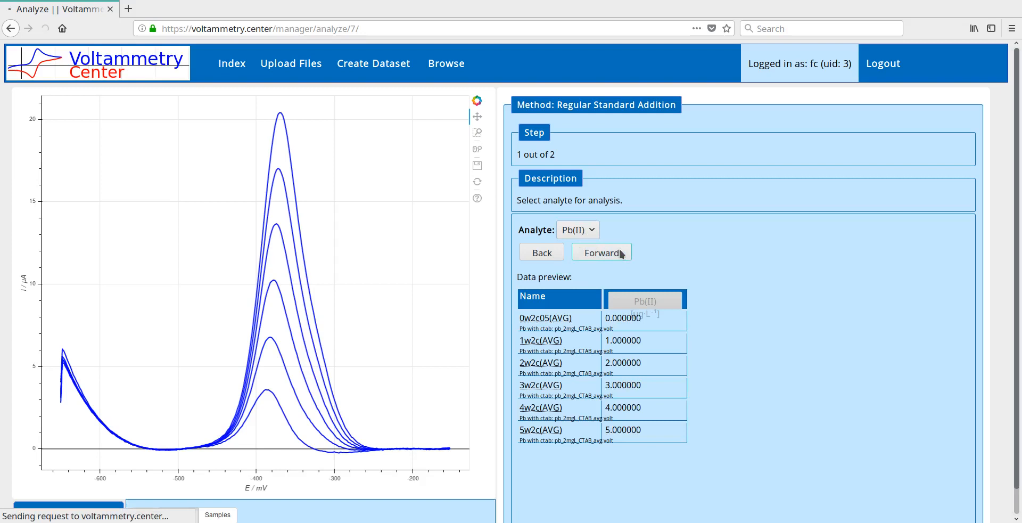
Mark the peak range from about -343 to -519 mV on the plot and complete the analysis
left_click(304, 406)
left_click(165, 452)
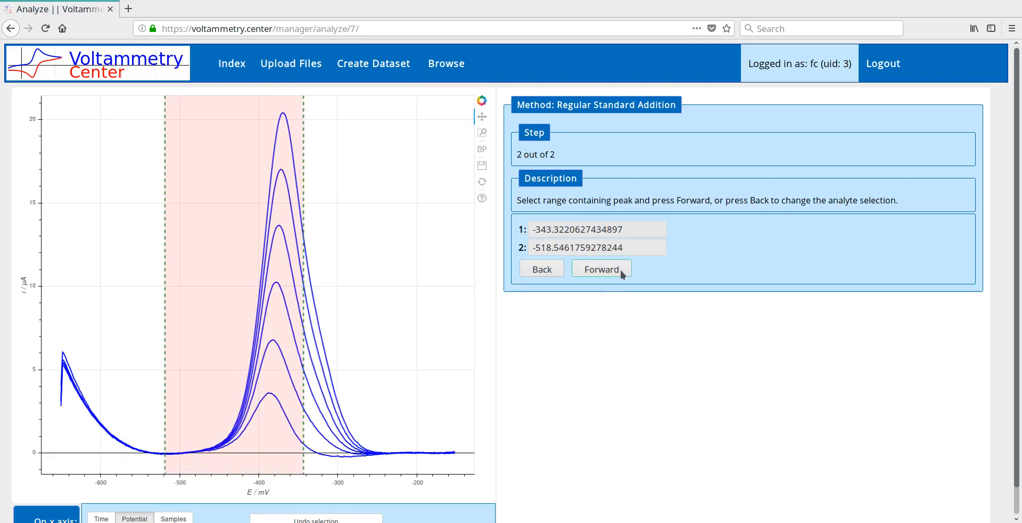
left_click(602, 269)
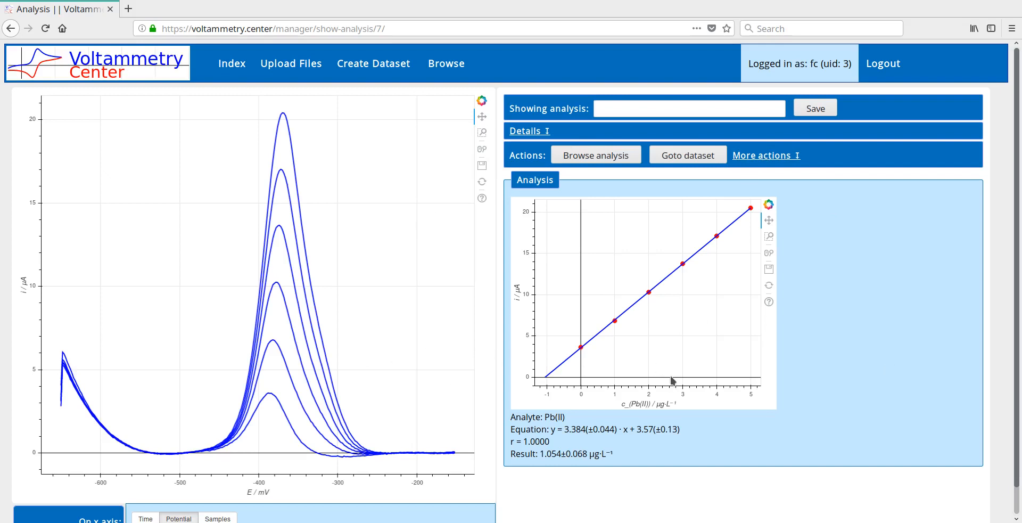
Examine the calibration plot and the analysis output, including the regression equation, correlation coefficient and final concentration result
left_click_drag(672, 380, 662, 340)
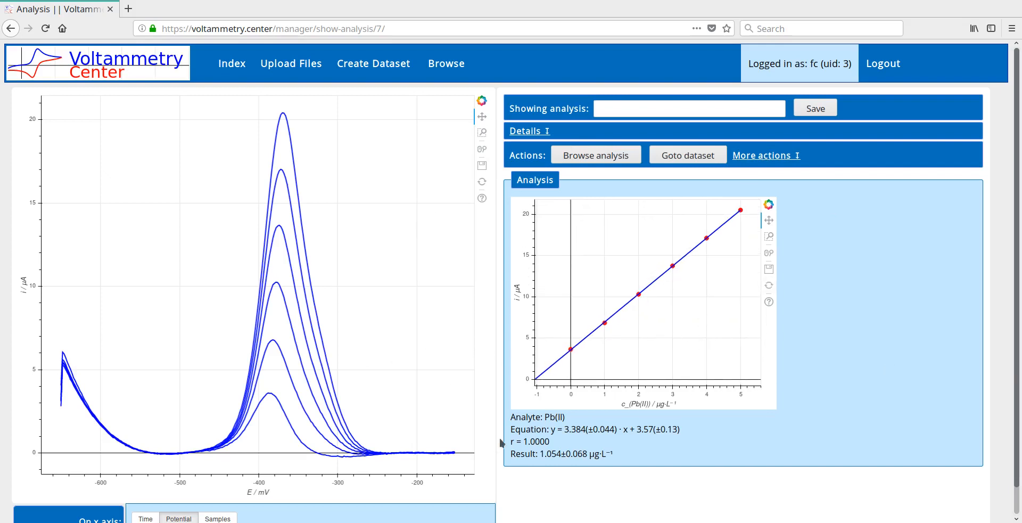
left_click_drag(514, 413, 628, 458)
left_click(627, 458)
left_click_drag(544, 430, 681, 432)
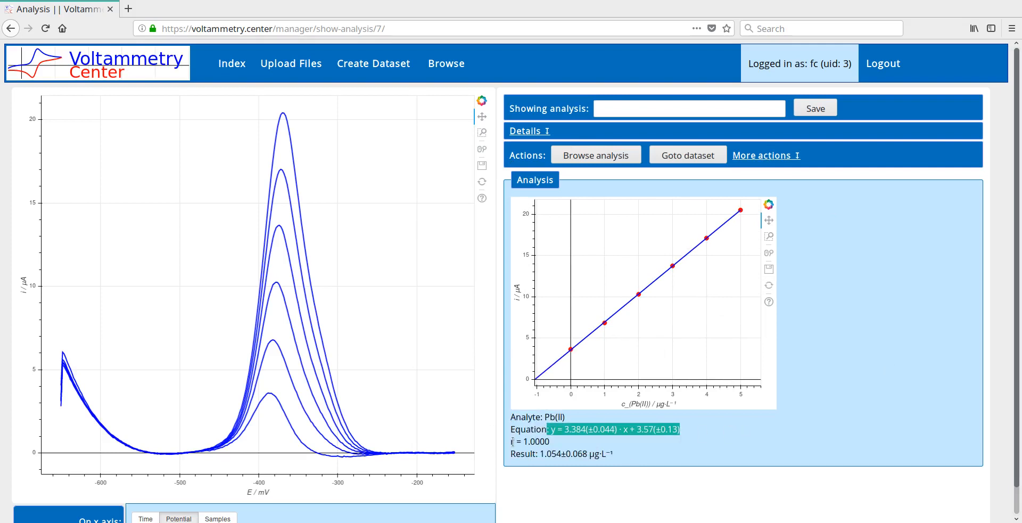
mouse_move(512, 442)
left_mouse_down()
mouse_move(580, 439)
mouse_move(577, 454)
mouse_move(521, 453)
left_mouse_up()
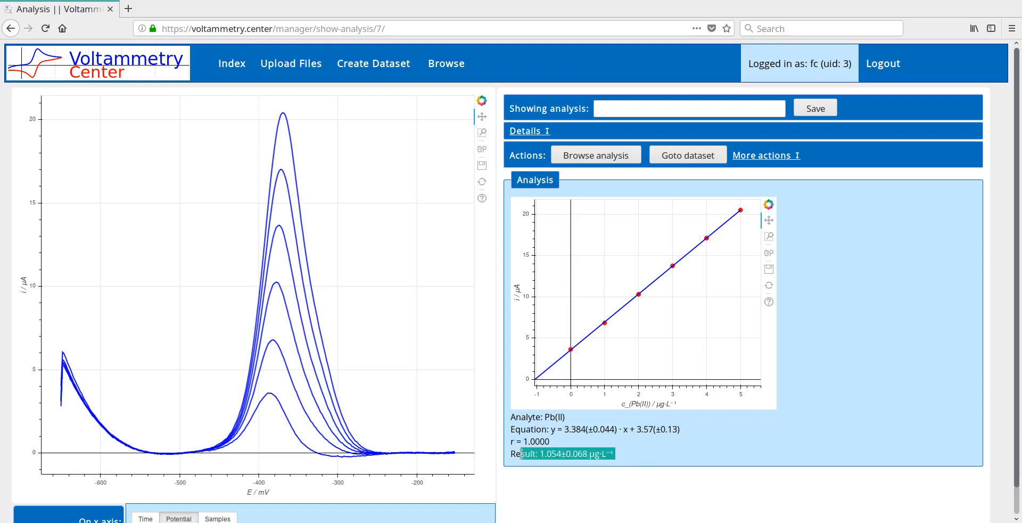
Examine the regression equation, its uncertainties and the final Pb(II) result below the calibration plot
left_click_drag(600, 429, 615, 429)
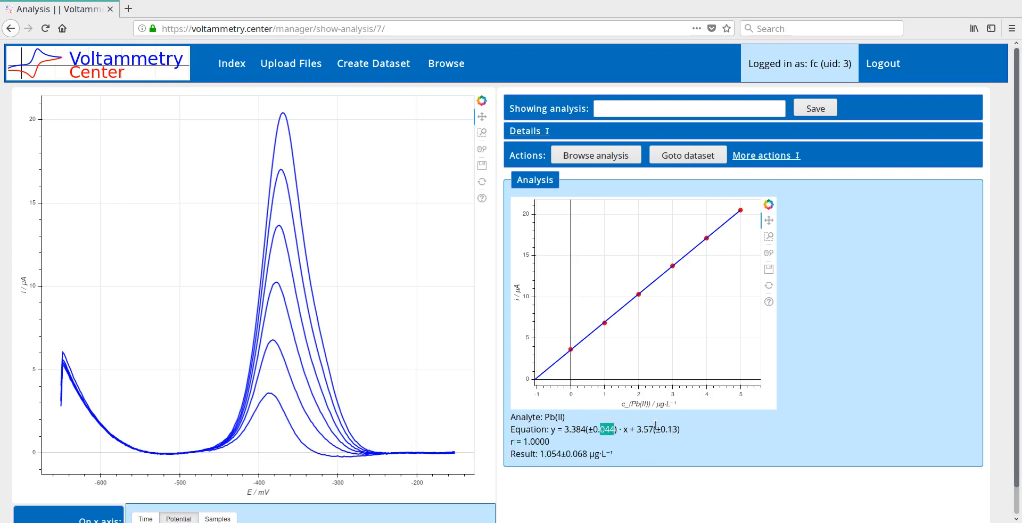
left_click_drag(681, 429, 678, 432)
triple_click(671, 431)
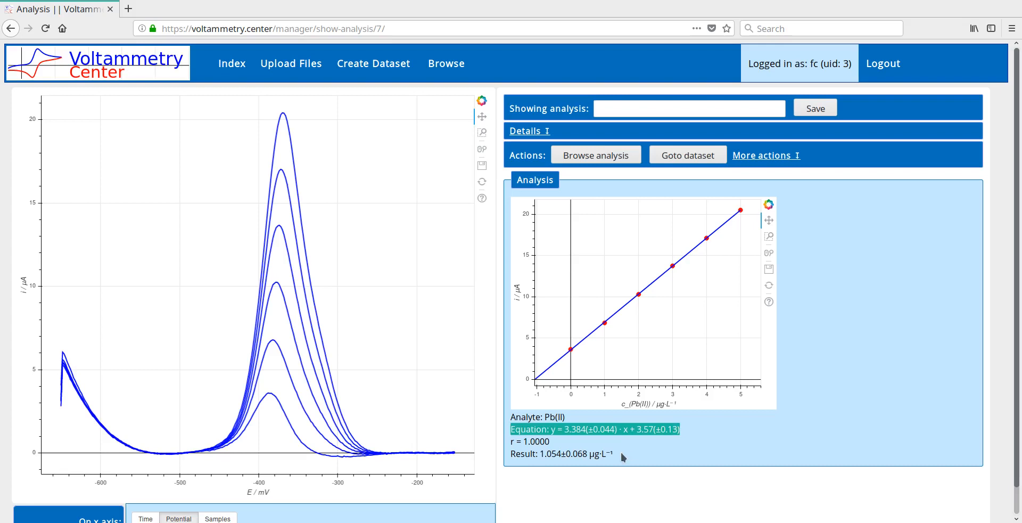
double_click(575, 454)
left_click(575, 455)
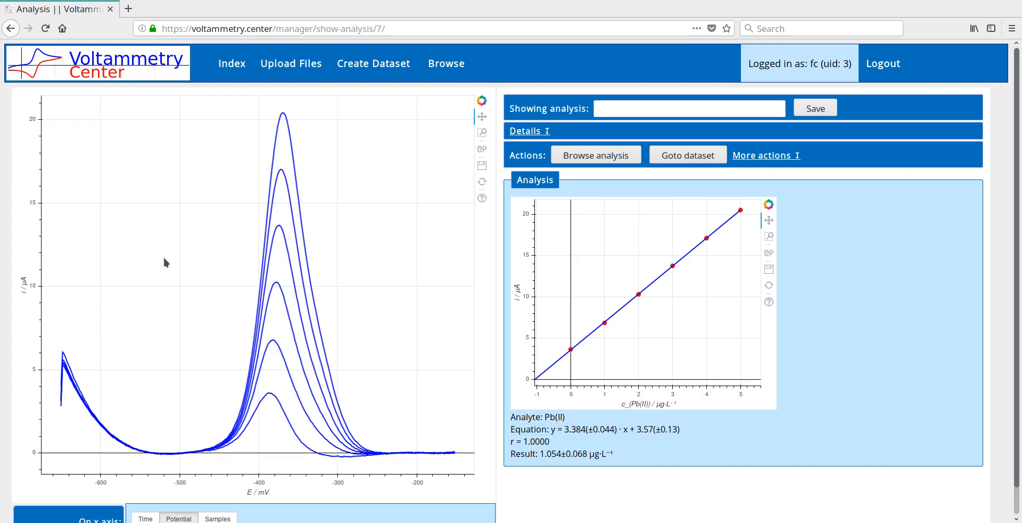
Explore the calibration and voltammogram plots by panning, inspect the voltammogram peaks with box and wheel zoom, and reset the voltammogram view
mouse_move(645, 291)
left_mouse_down()
mouse_move(679, 271)
mouse_move(628, 292)
mouse_move(656, 287)
left_mouse_up()
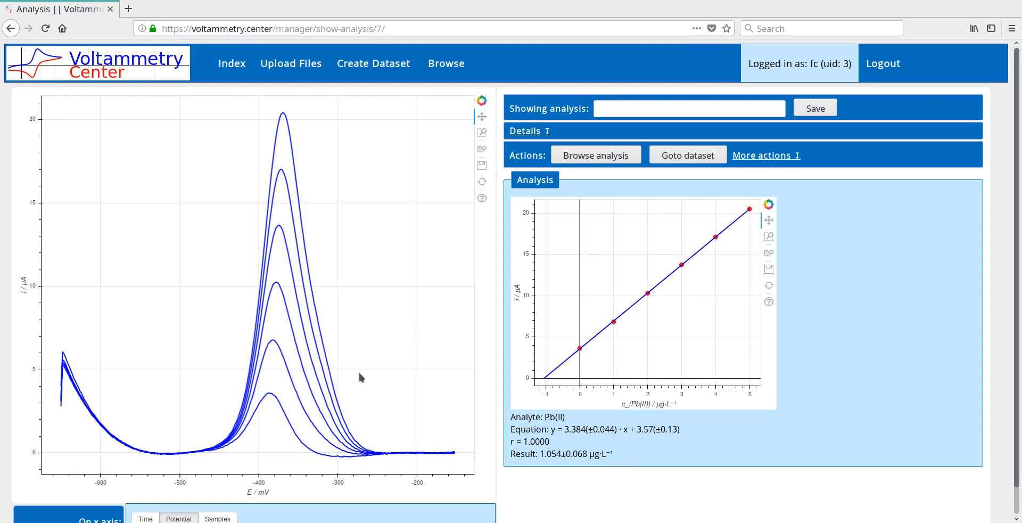
left_click_drag(359, 369, 385, 314)
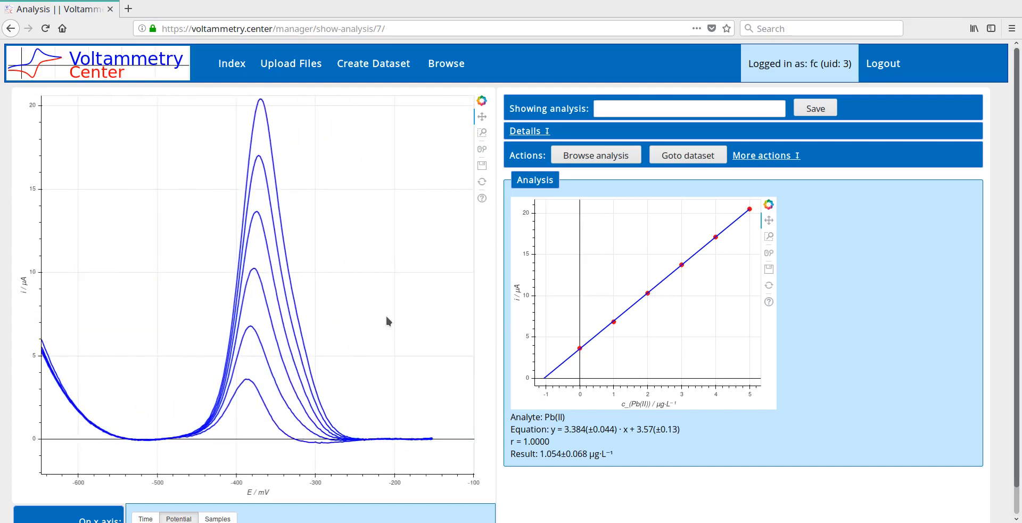
left_click(483, 133)
left_click_drag(207, 127, 439, 442)
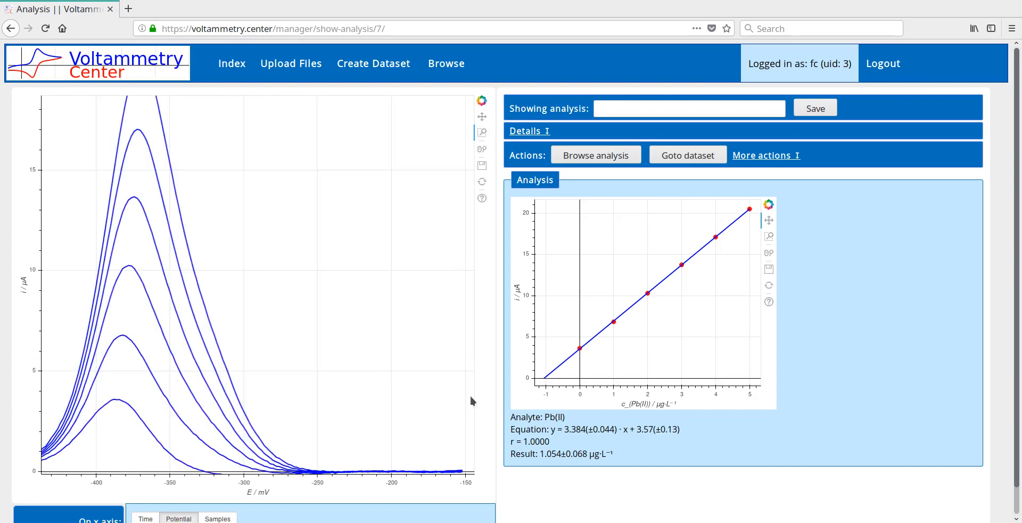
left_click(481, 151)
scroll(281, 466, "up", 3)
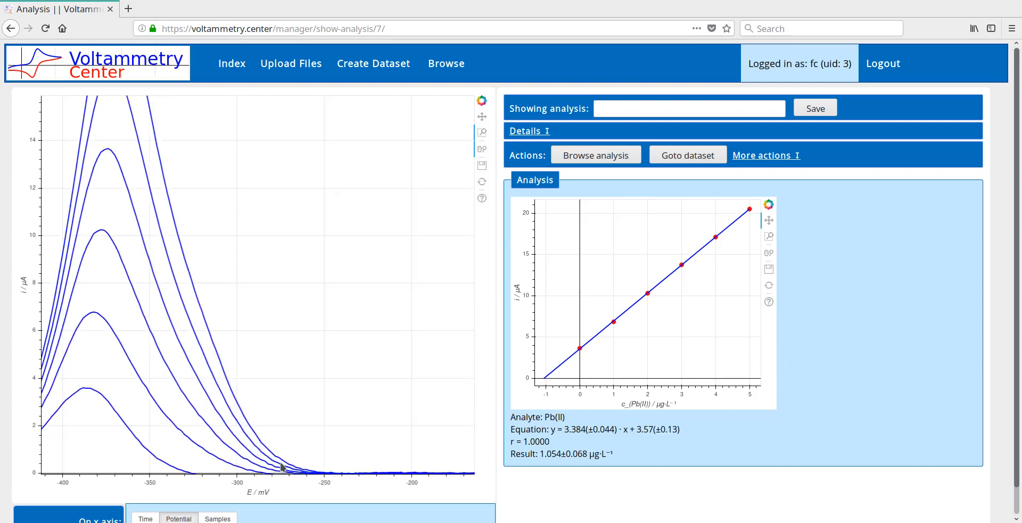
scroll(281, 466, "up", 2)
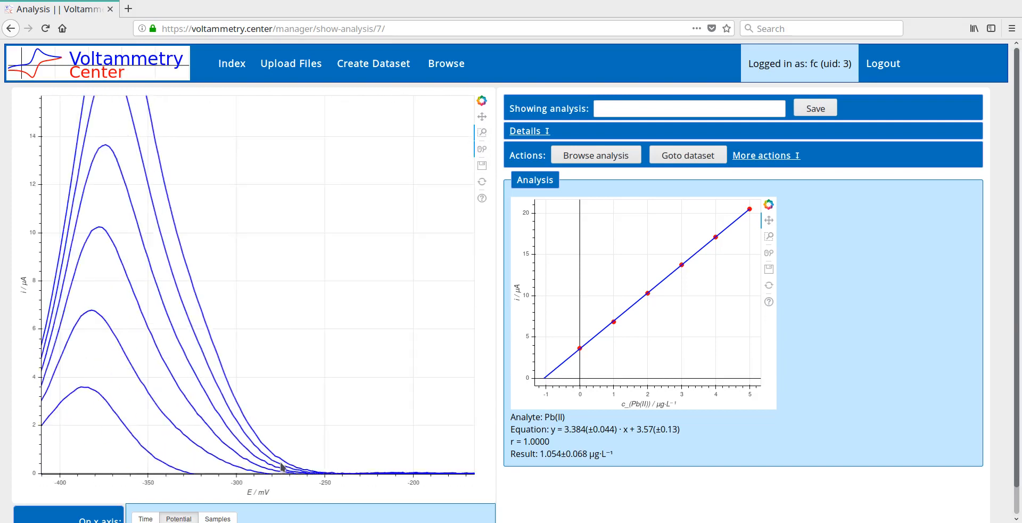
scroll(274, 420, "up", 3)
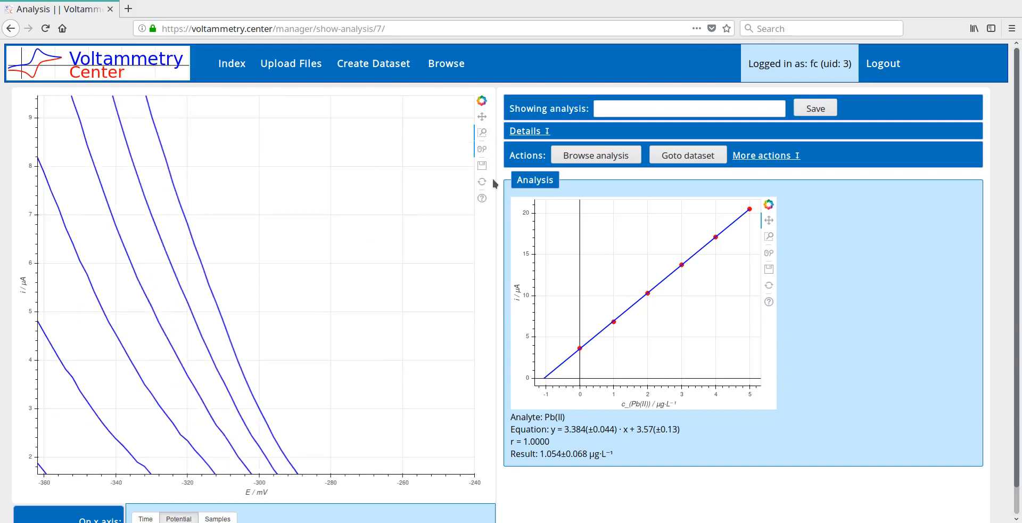
left_click(482, 182)
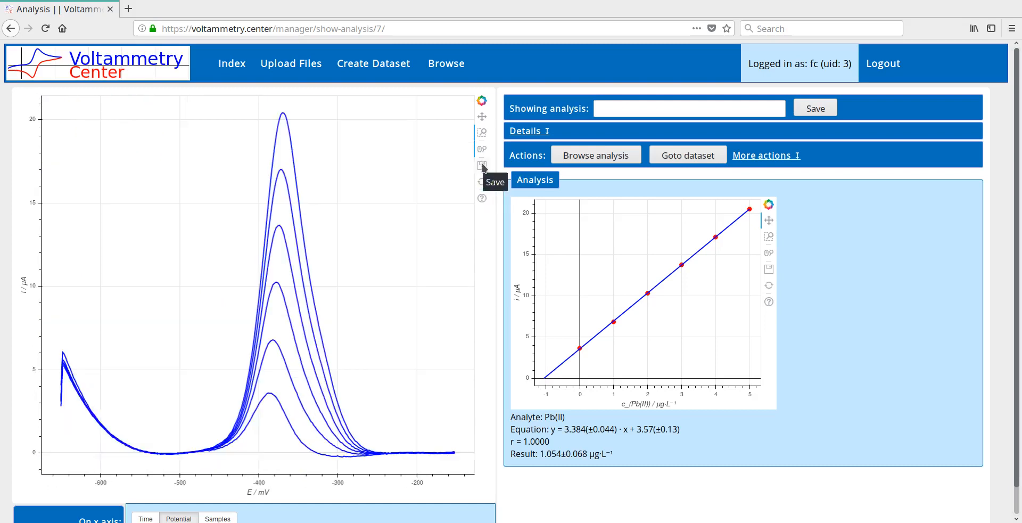
Try to save the voltammogram plot and the calibration plot as PNG images
left_click(482, 166)
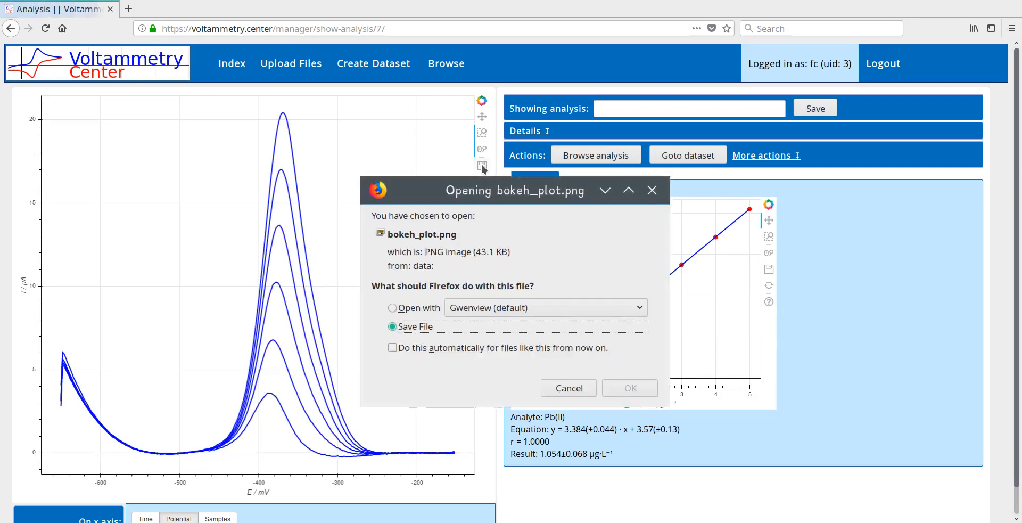
left_click(569, 389)
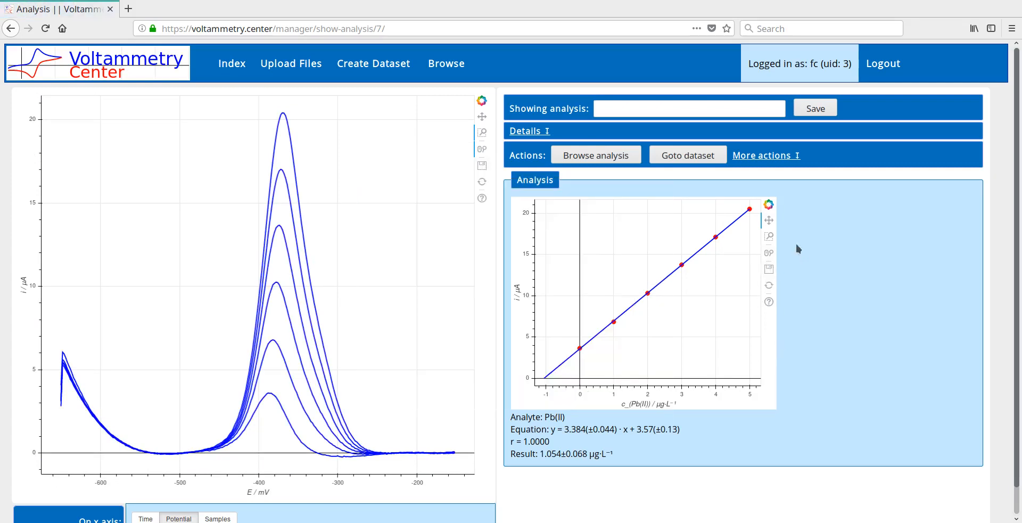
left_click(769, 268)
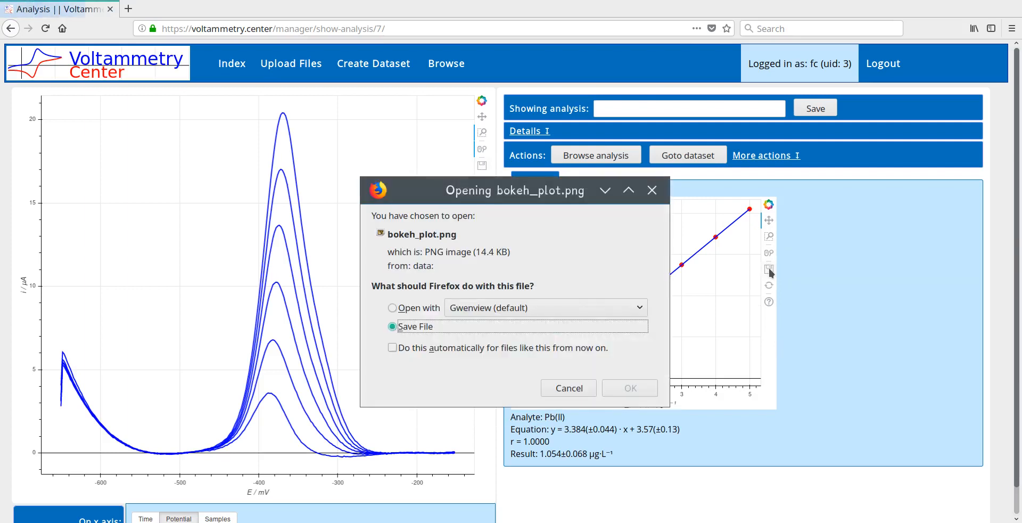
left_click(570, 388)
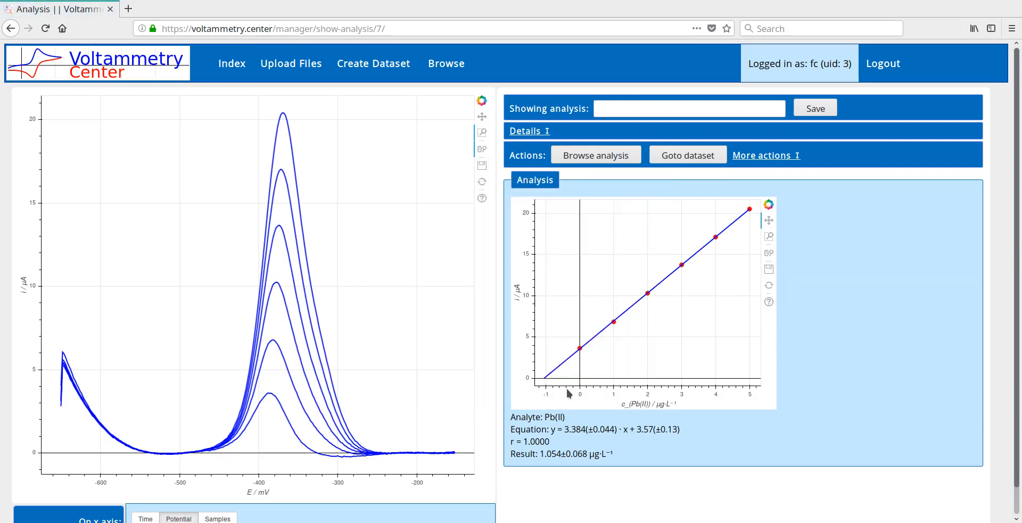
Show the analysis's additional actions and details, and open its source dataset Pb with ctab
left_click(778, 156)
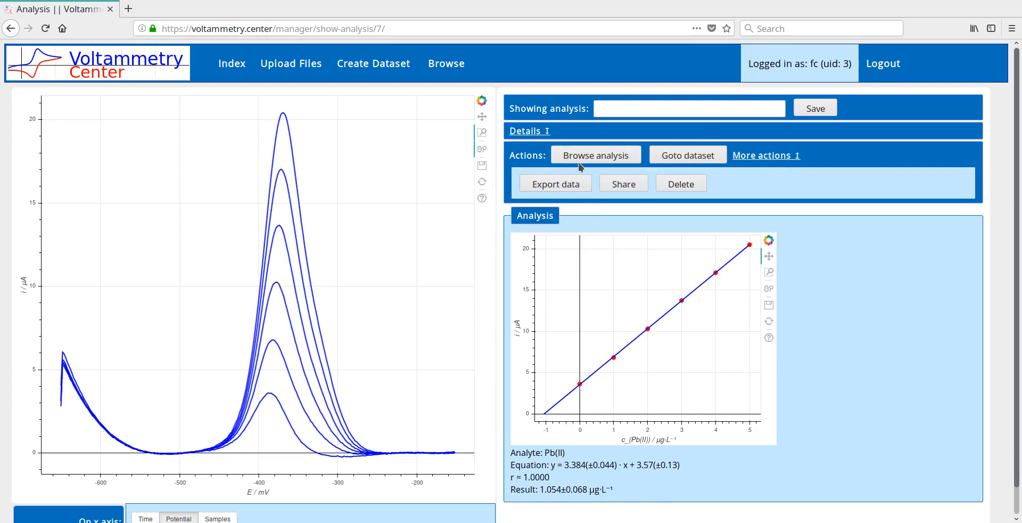
scroll(655, 320, "down", 1)
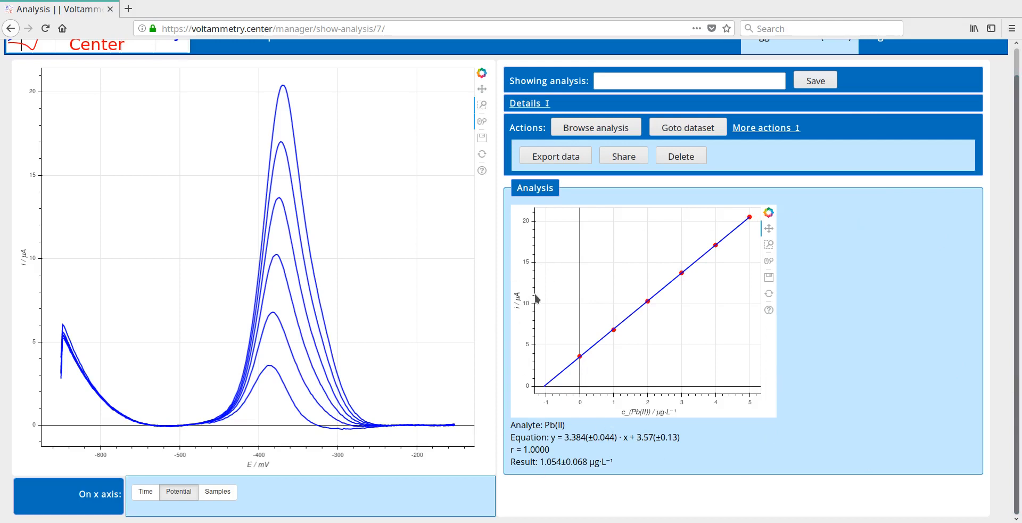
scroll(593, 225, "up", 1)
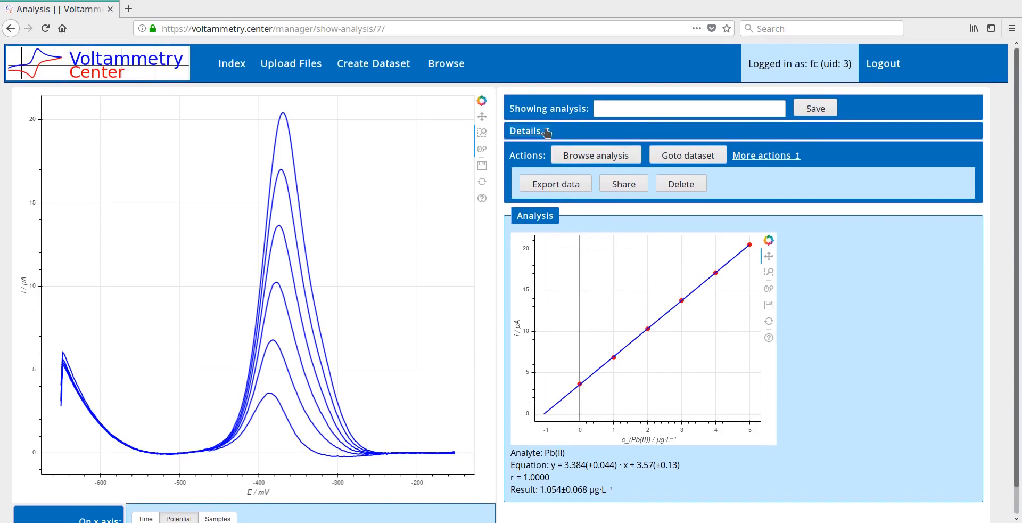
left_click(543, 130)
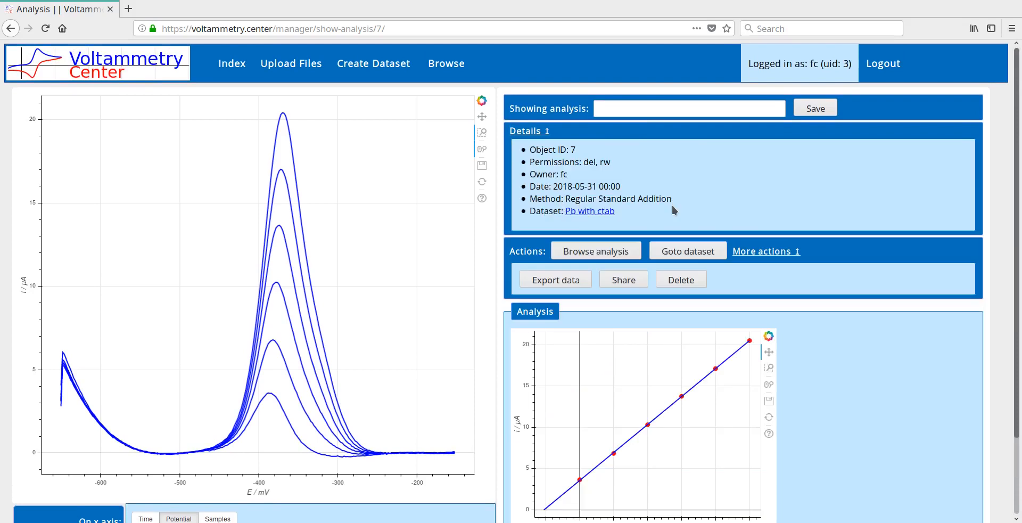
left_click(603, 213)
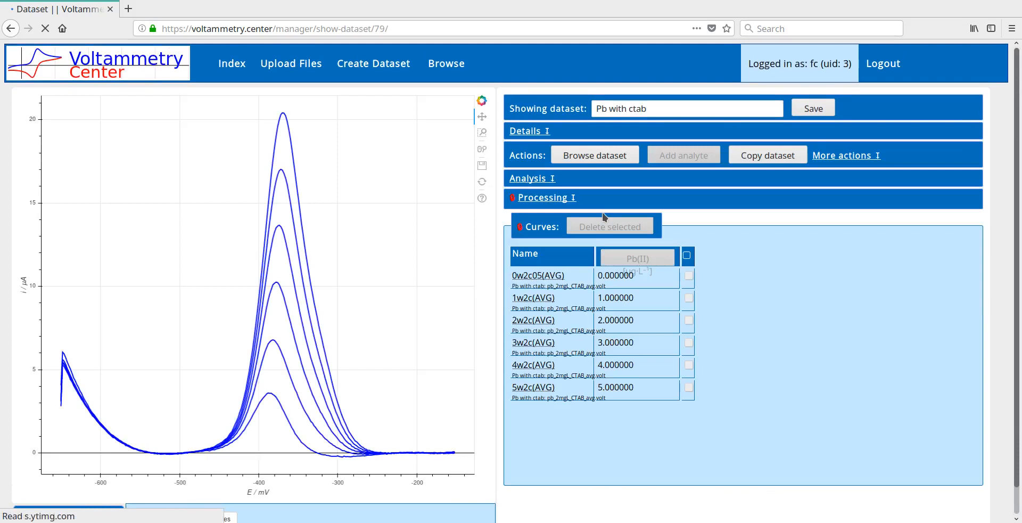
Try to export the Pb with ctab dataset's data as a CSV file
left_click(846, 155)
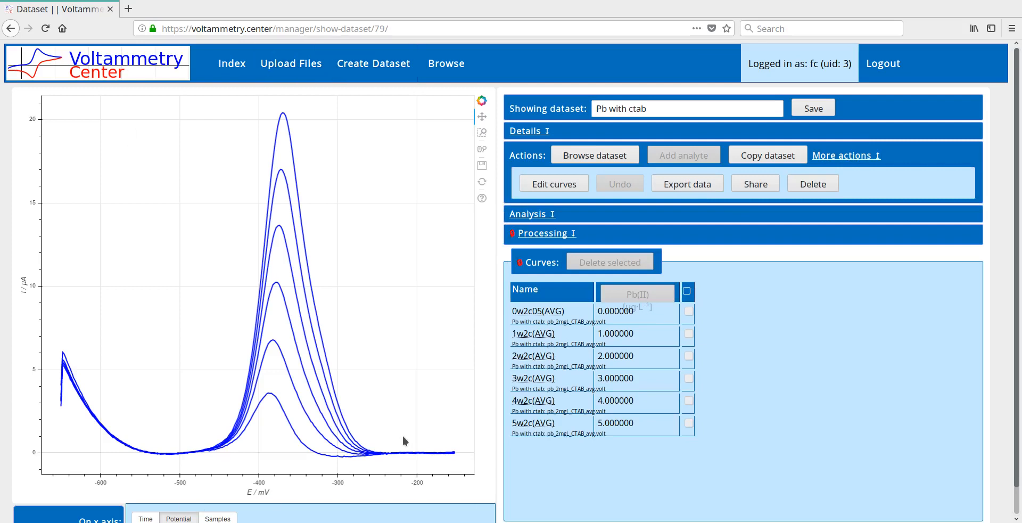
left_click(702, 181)
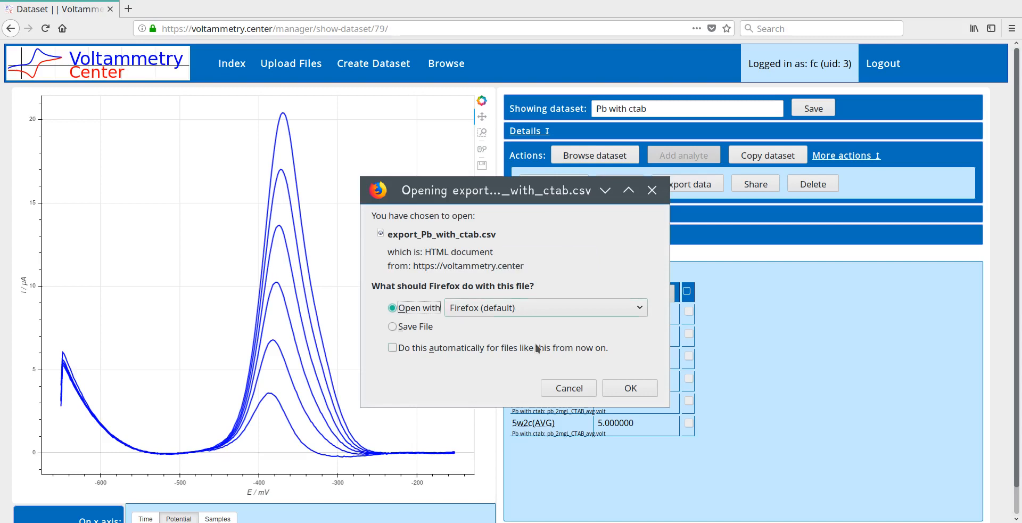
left_click(558, 390)
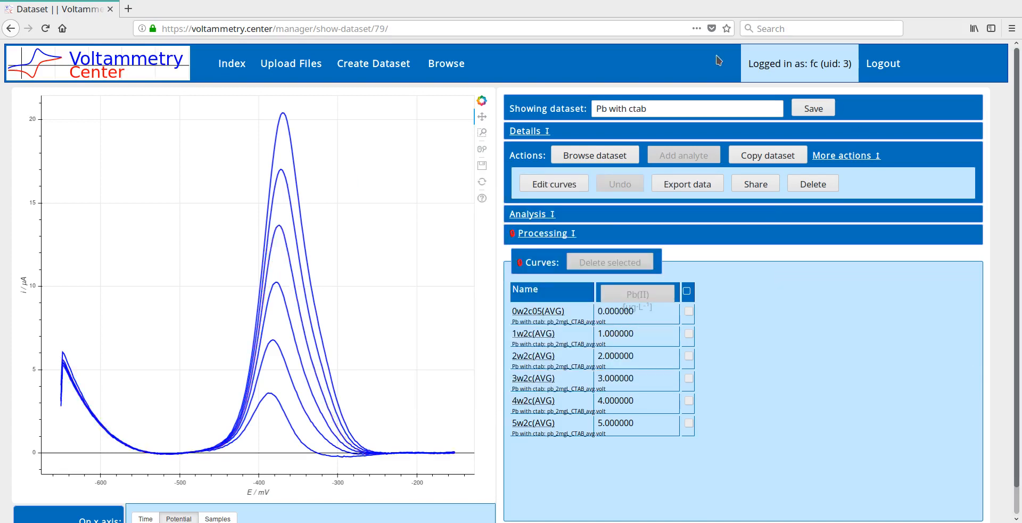
Generate share links for the Pb with ctab dataset and highlight the read-only and editable URLs in turn
left_click(758, 184)
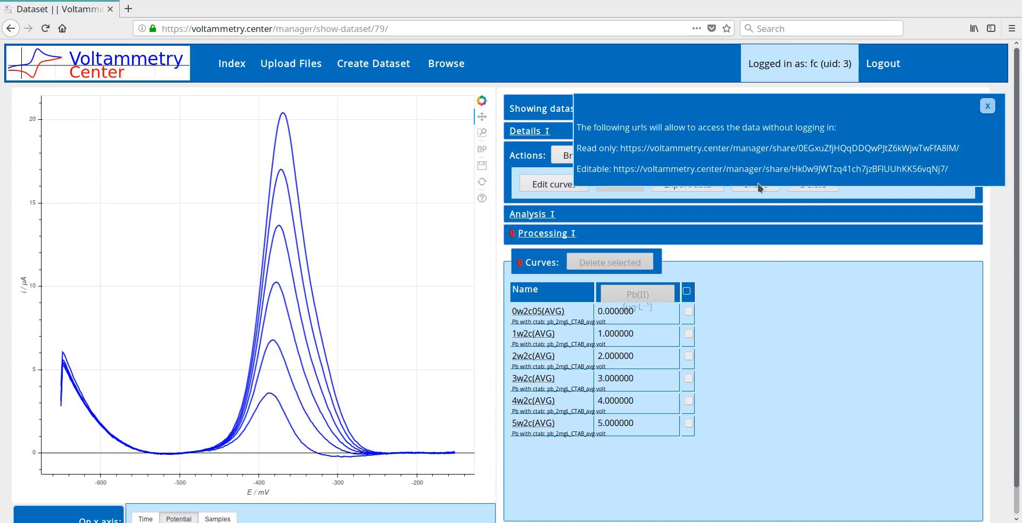
left_click_drag(617, 148, 974, 170)
left_click(619, 151)
left_click(971, 170)
triple_click(618, 147)
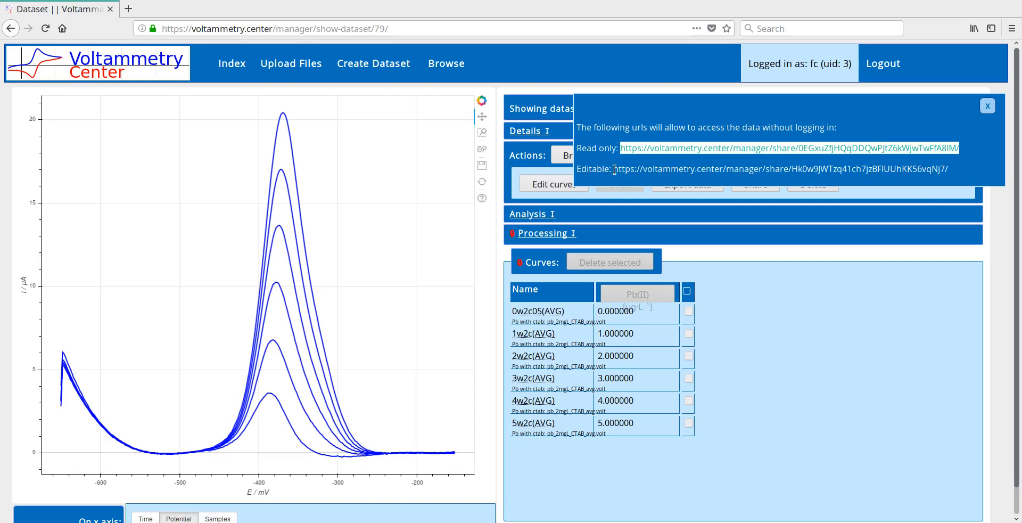
mouse_move(612, 169)
left_mouse_down()
mouse_move(964, 161)
mouse_move(965, 174)
mouse_move(613, 171)
left_mouse_up()
left_click(966, 174)
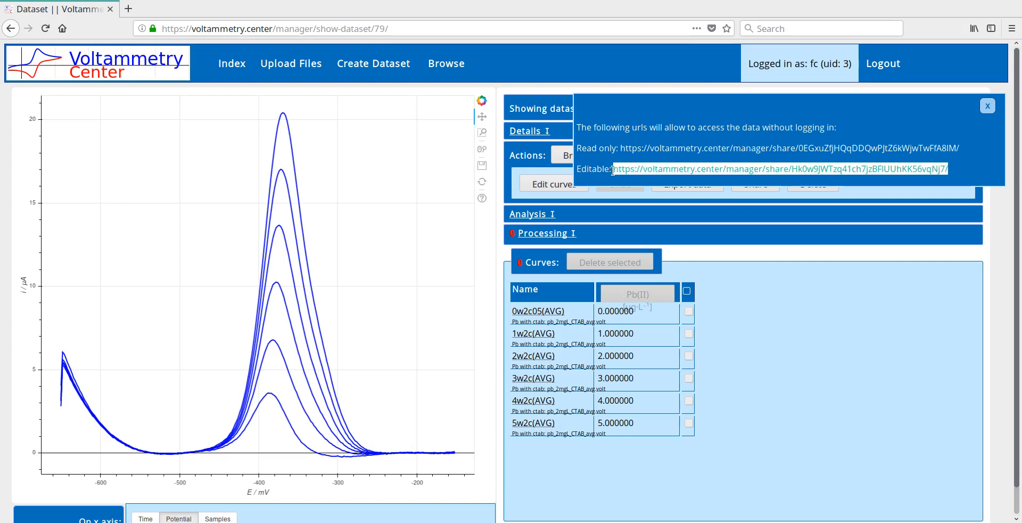
left_click(613, 169)
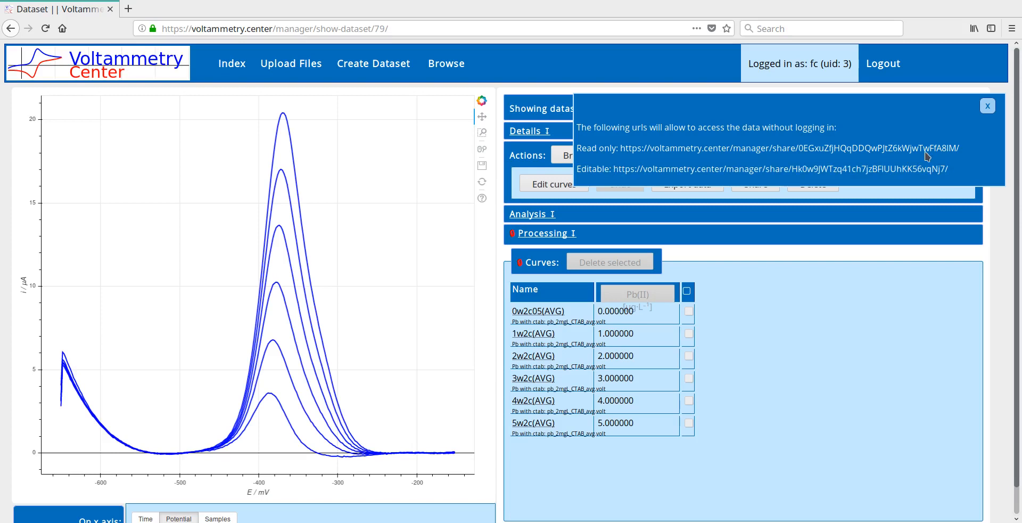
left_click(988, 108)
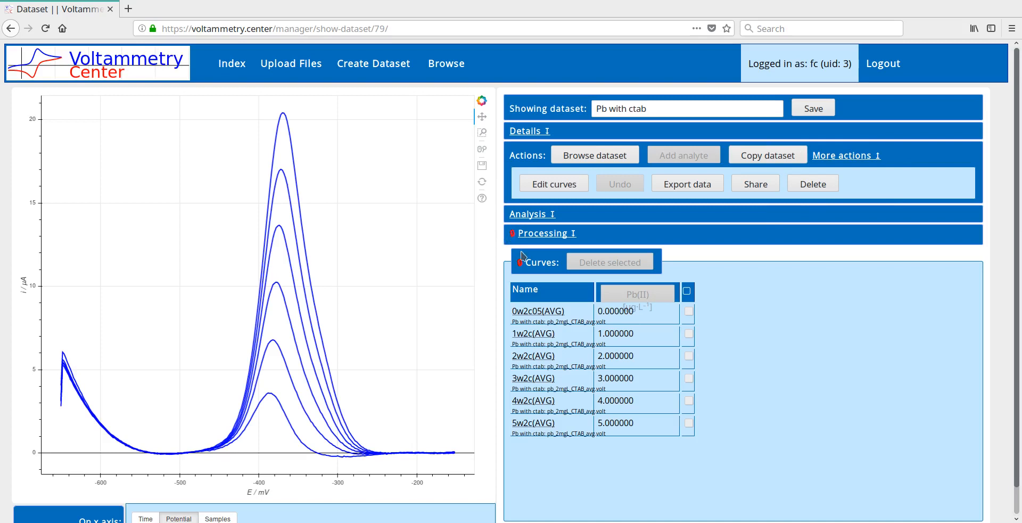
Read the processing section's notice about altering the Pb with ctab dataset
left_click(516, 233)
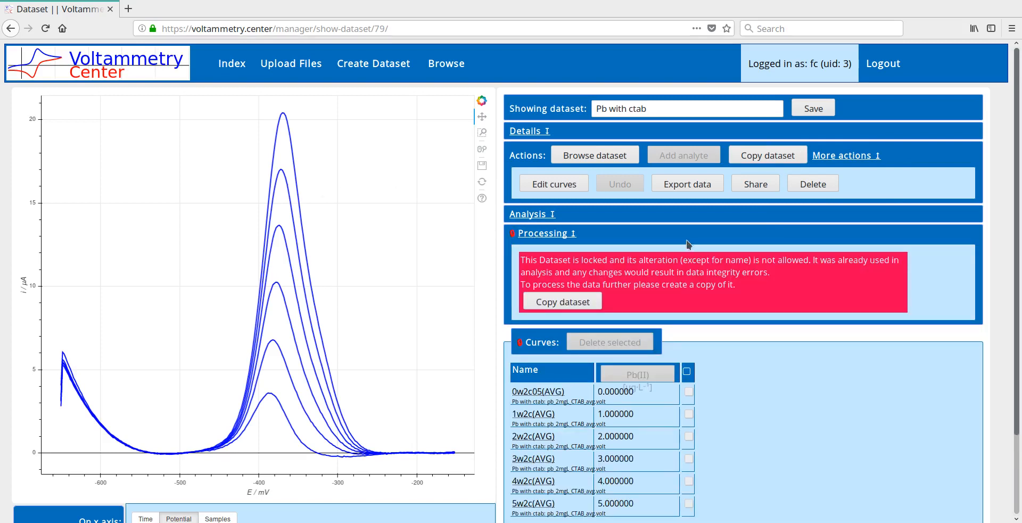
left_click_drag(743, 284, 516, 260)
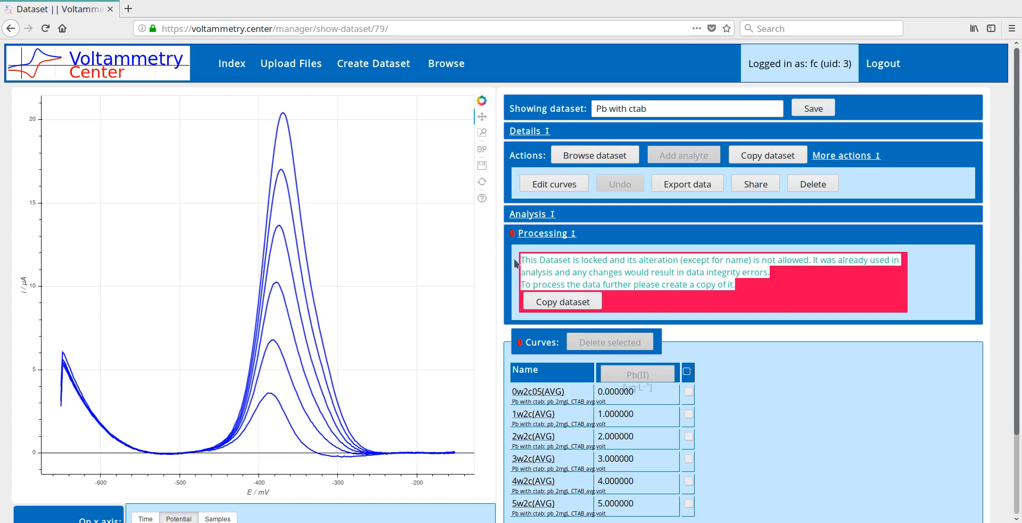
left_click(585, 262)
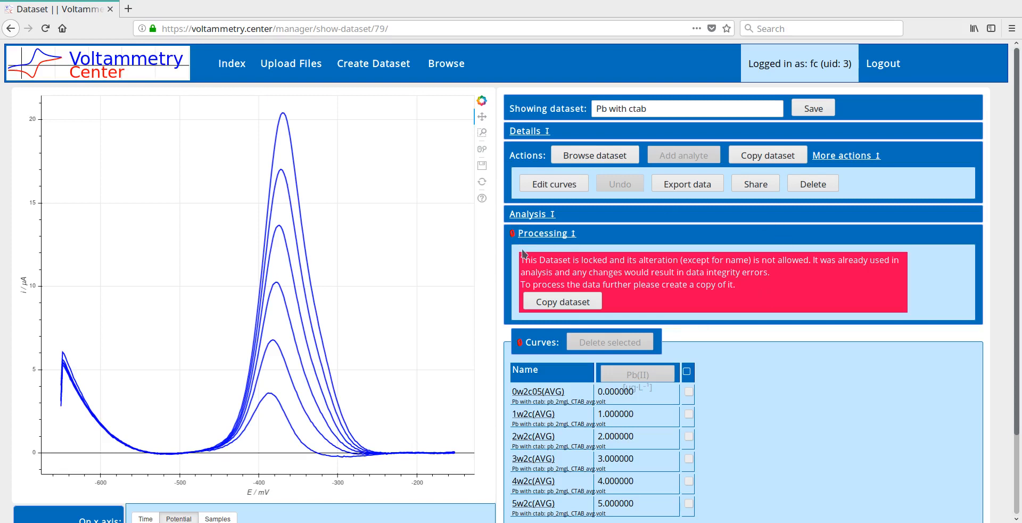
left_click(560, 234)
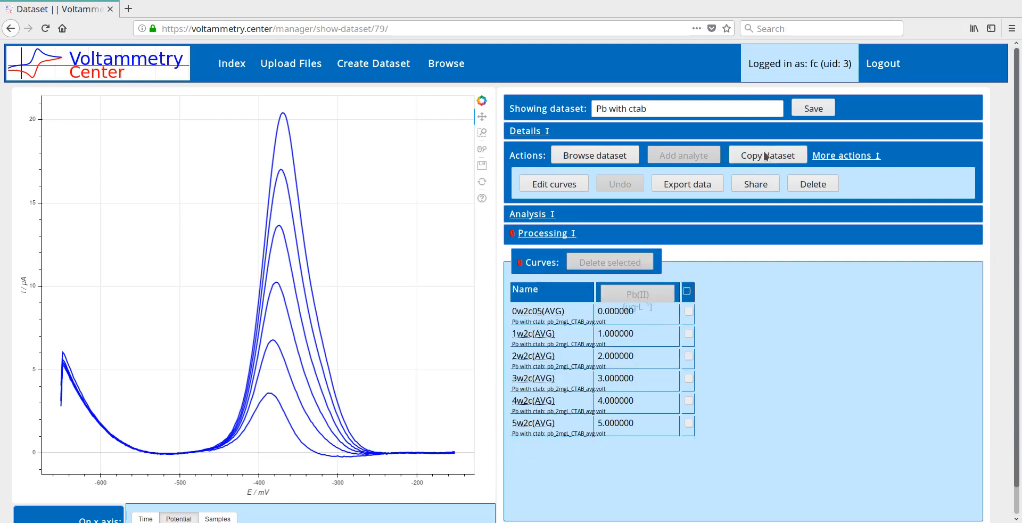
Create a copy of the Pb with ctab dataset and check access to its processing options
left_click(769, 160)
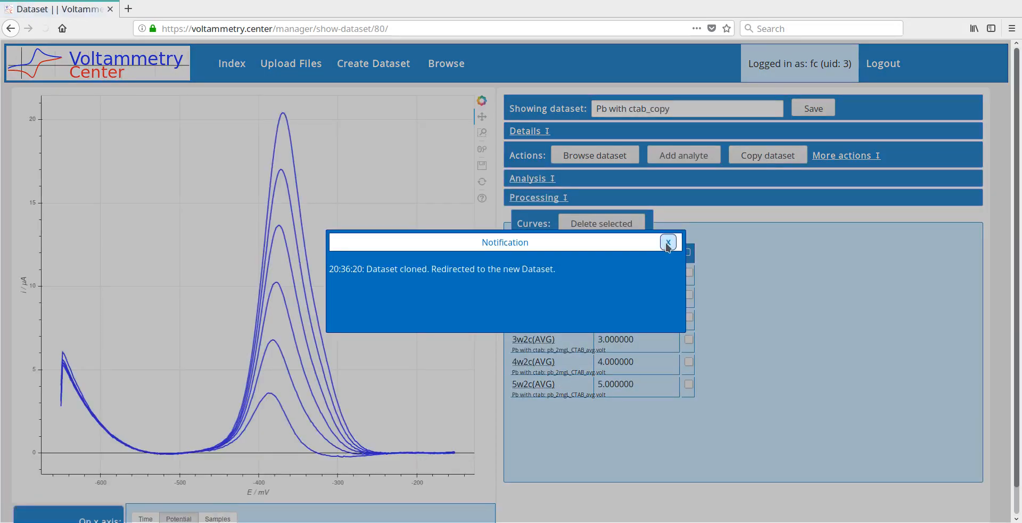
left_click(663, 243)
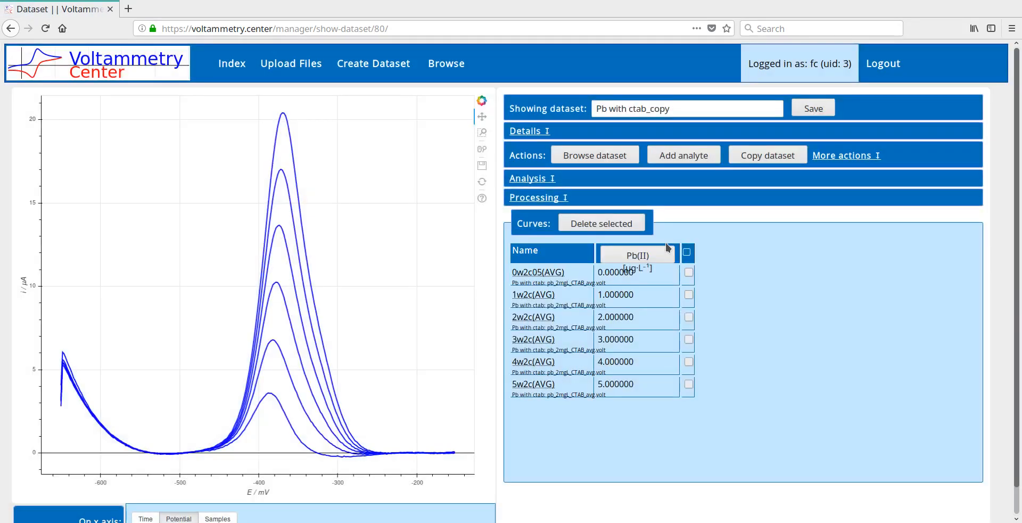
left_click(544, 199)
left_click(543, 199)
Delete the curves 0w2c05(AVG) and 1w2c(AVG) from the copied dataset and confirm their removal
left_click(688, 272)
left_click(689, 294)
left_click(601, 223)
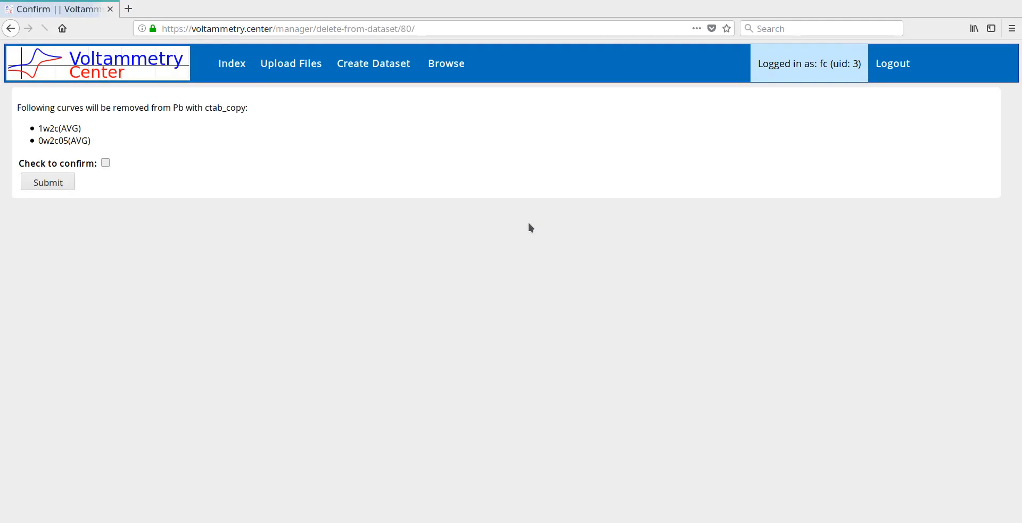
left_click(68, 165)
left_click(68, 183)
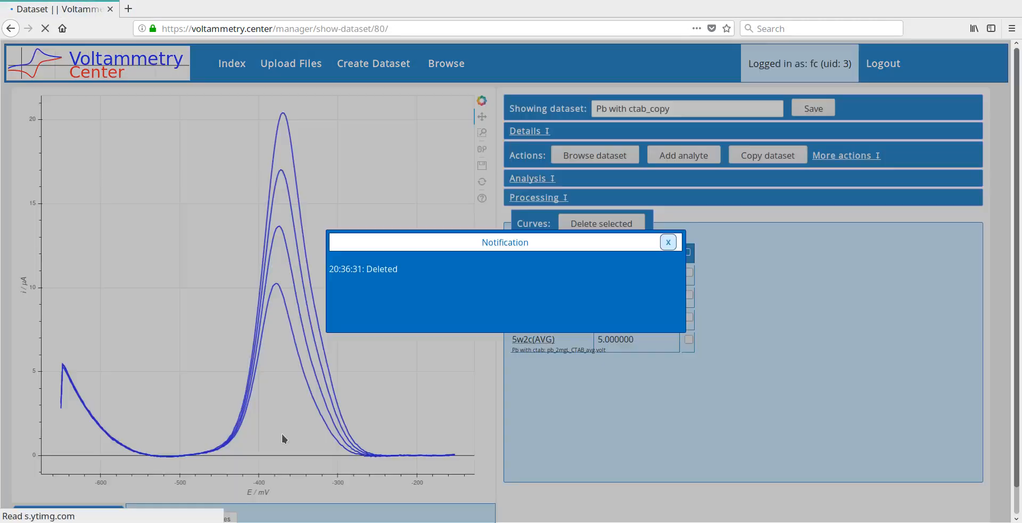
left_click(668, 243)
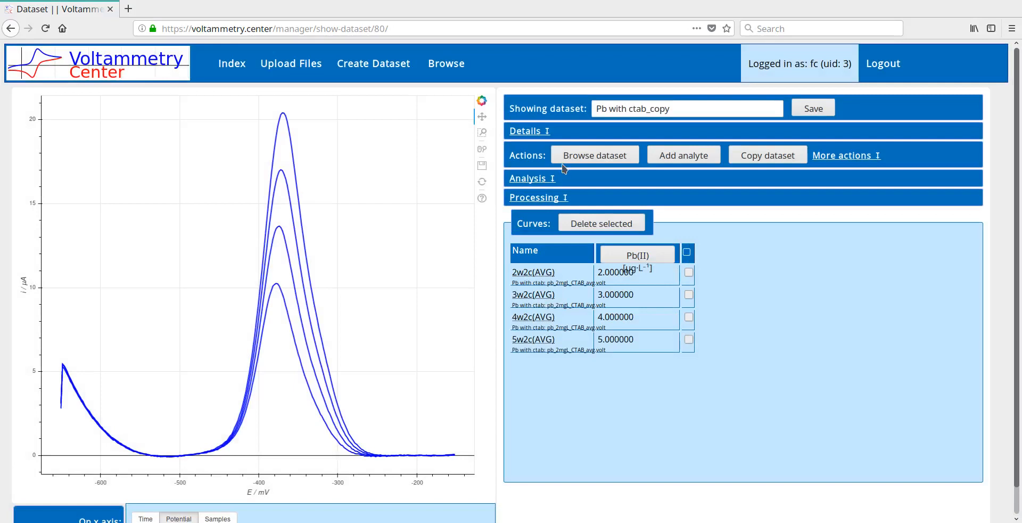
left_click(836, 158)
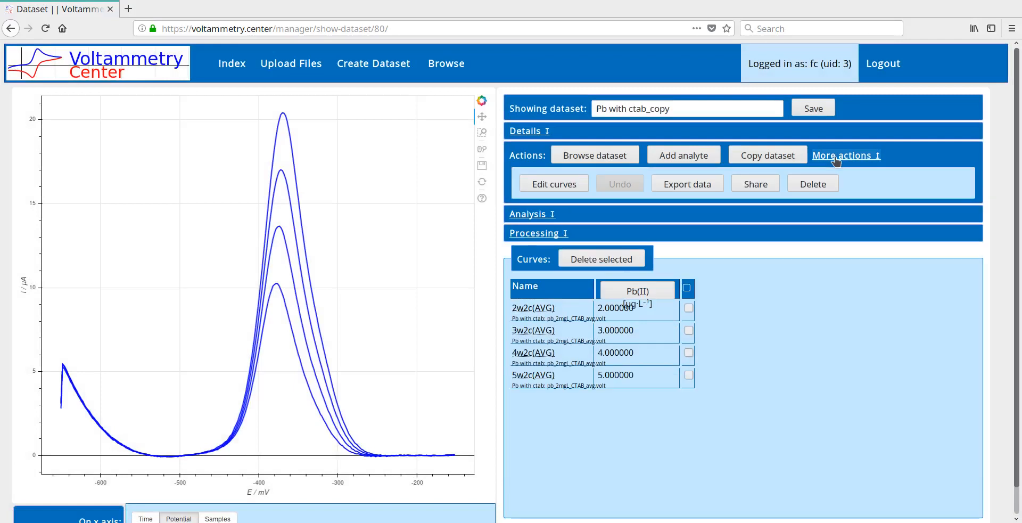
left_click(836, 159)
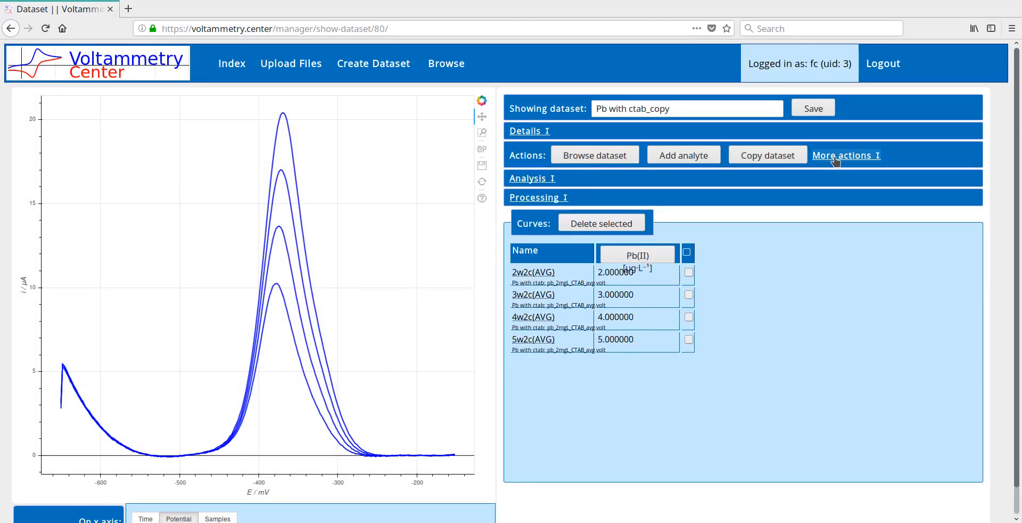